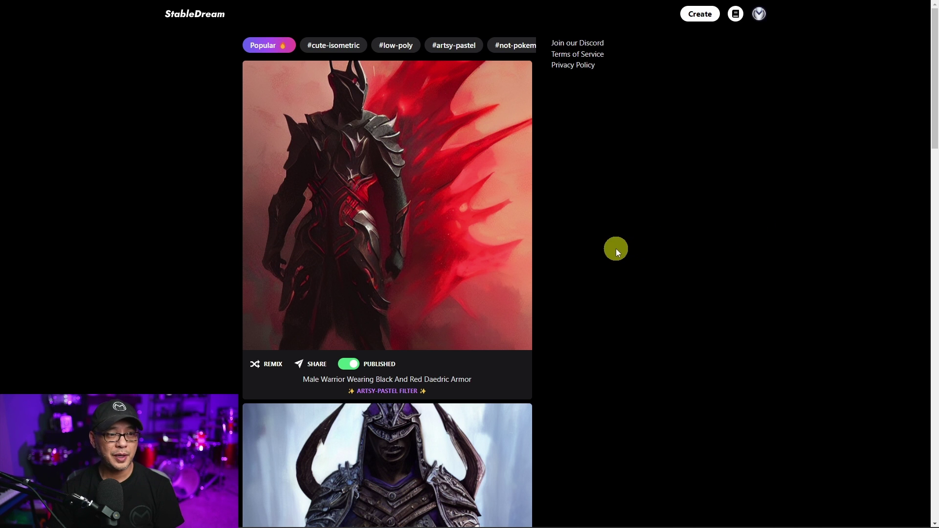
Start a new post and enter the prompt 'portrait of santa claus'.
{"action": "scroll", "coordinate": [620, 198], "scroll_direction": "down", "scroll_amount": 10}
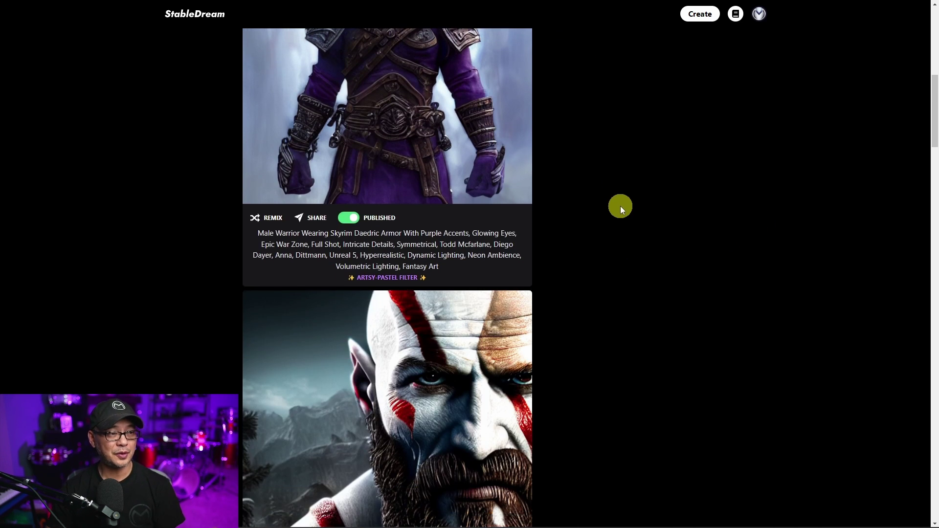
{"action": "scroll", "coordinate": [620, 207], "scroll_direction": "down", "scroll_amount": 12}
{"action": "scroll", "coordinate": [620, 209], "scroll_direction": "up", "scroll_amount": 20}
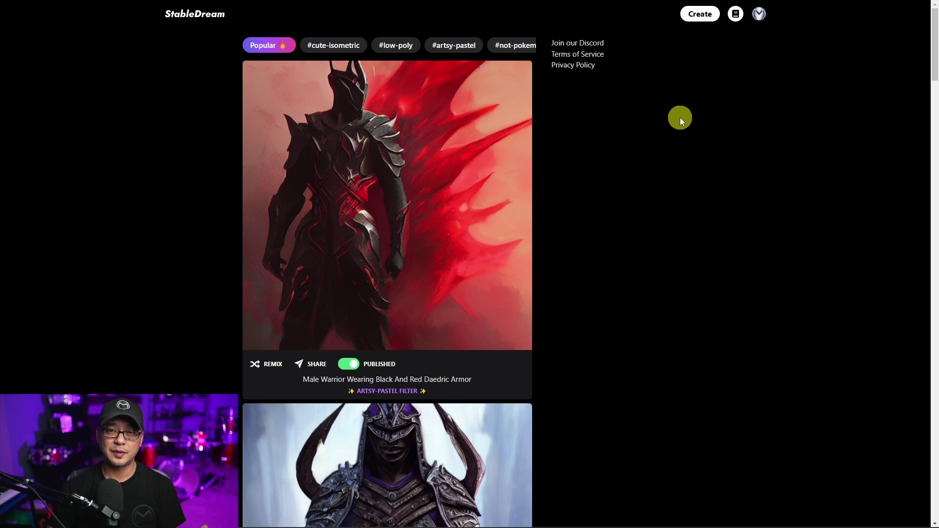
{"action": "left_click", "coordinate": [699, 14]}
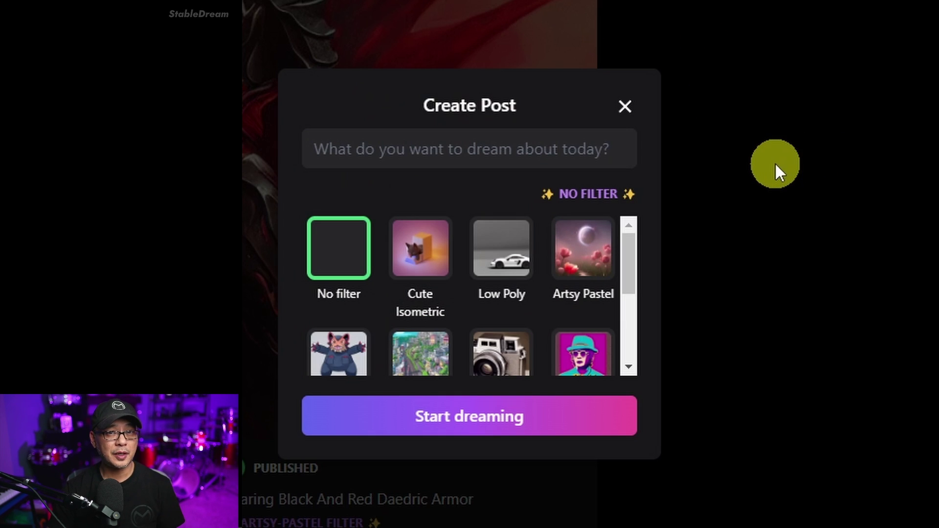
{"action": "left_click", "coordinate": [458, 149]}
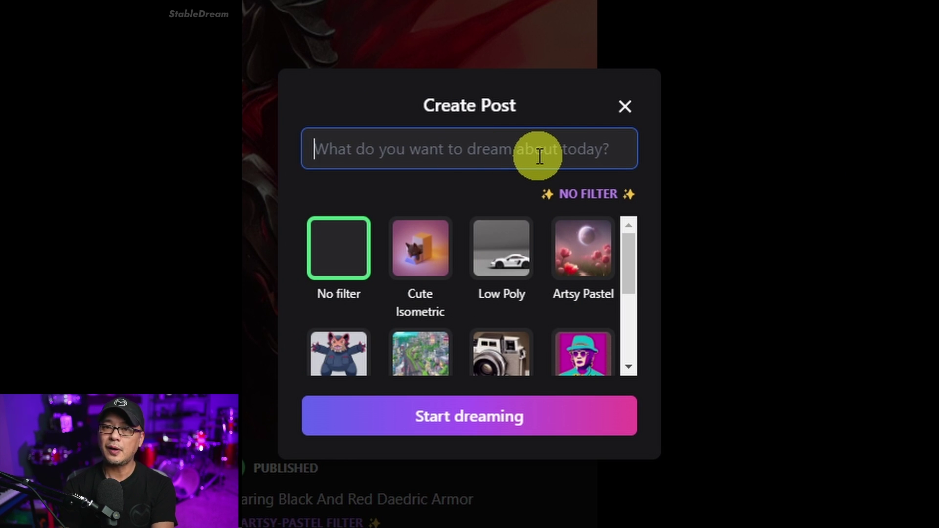
{"action": "type", "text": "san"}
{"action": "key", "text": "BackSpace"}
{"action": "key", "text": "BackSpace"}
{"action": "key", "text": "BackSpace"}
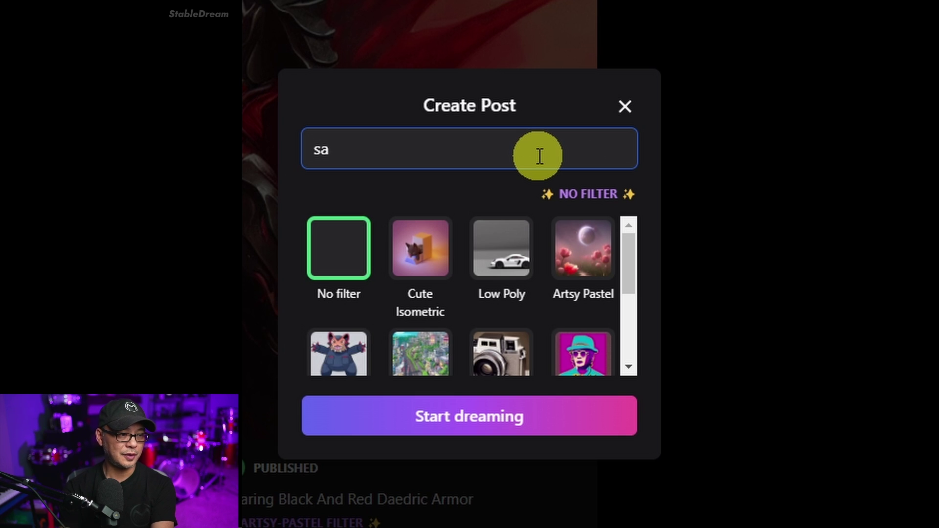
{"action": "type", "text": "portrai"}
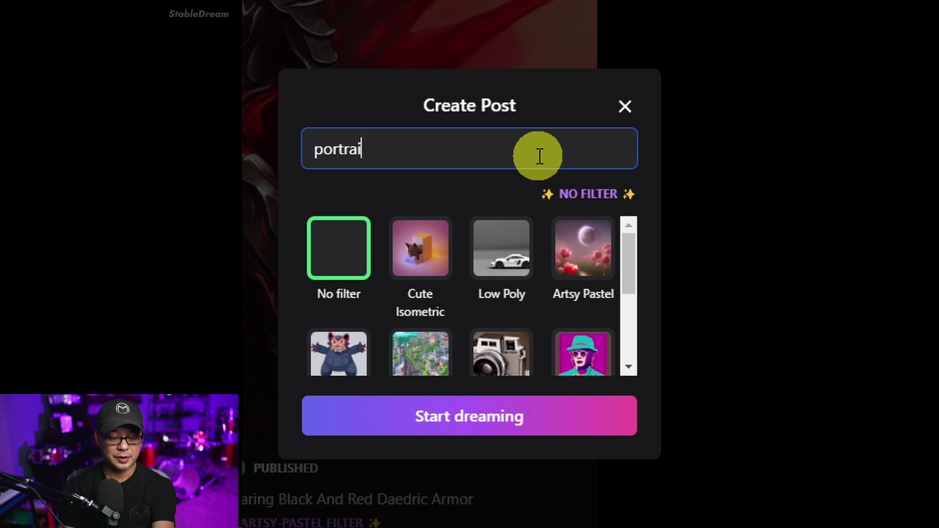
{"action": "type", "text": "t of santa claus"}
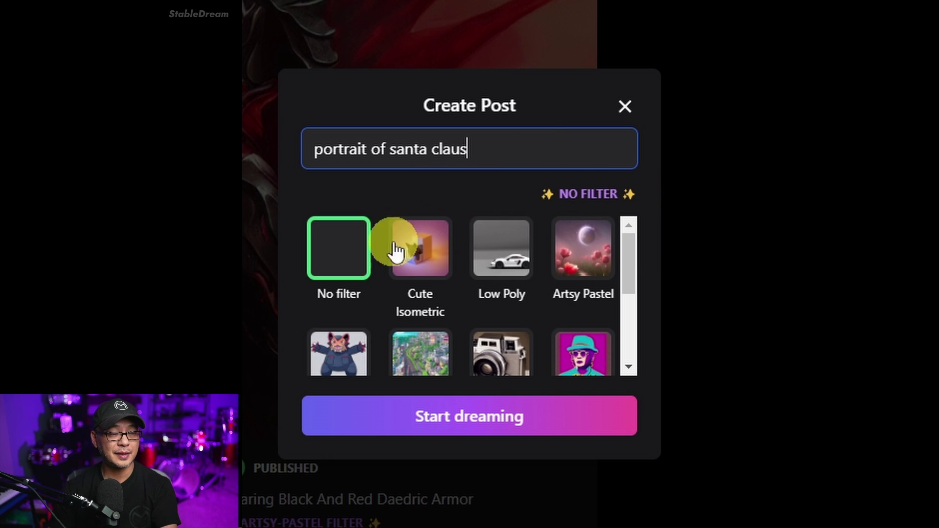
Choose the Portrait Painting filter and start dreaming.
{"action": "left_click", "coordinate": [342, 248]}
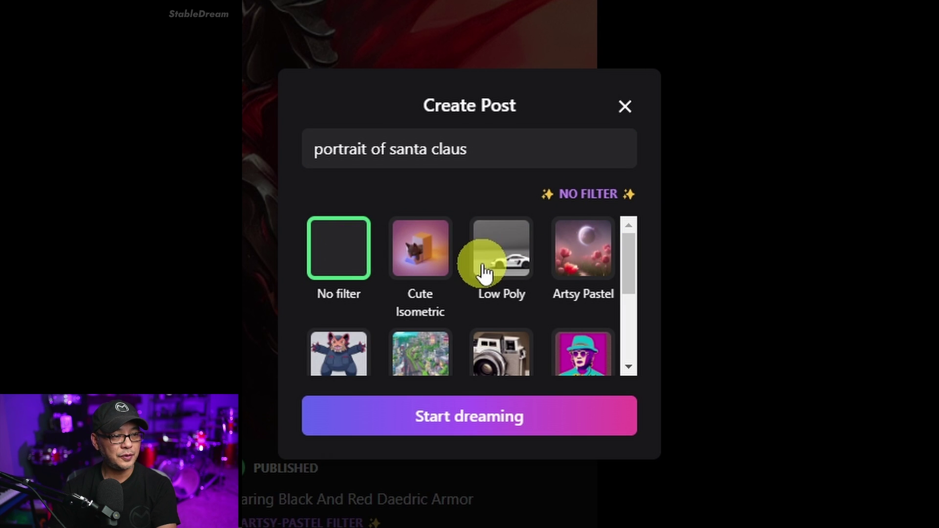
{"action": "scroll", "coordinate": [418, 317], "scroll_direction": "down", "scroll_amount": 2}
{"action": "scroll", "coordinate": [420, 318], "scroll_direction": "down", "scroll_amount": 2}
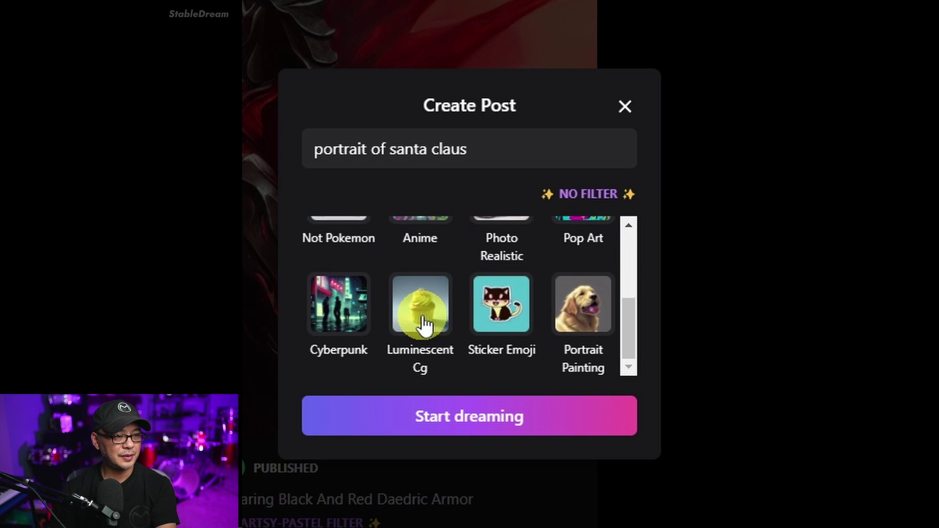
{"action": "scroll", "coordinate": [504, 321], "scroll_direction": "up", "scroll_amount": 4}
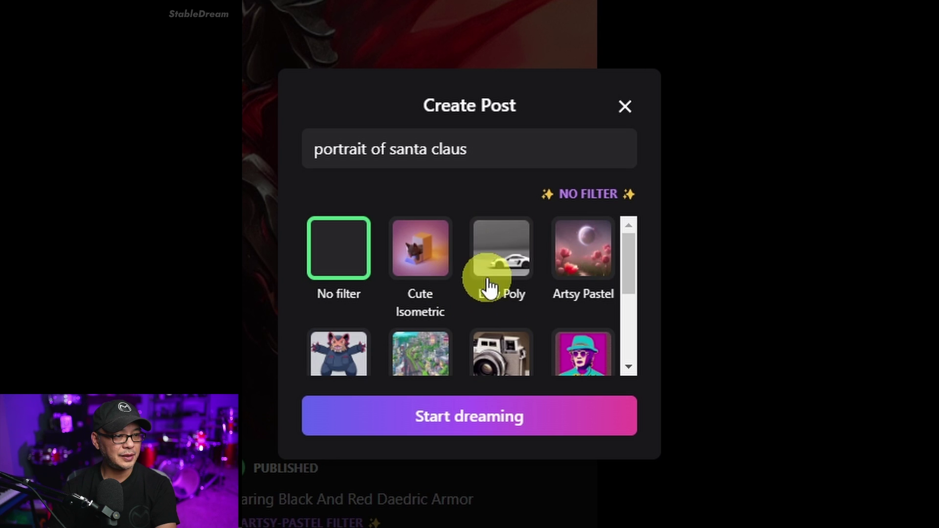
{"action": "scroll", "coordinate": [566, 268], "scroll_direction": "down", "scroll_amount": 3}
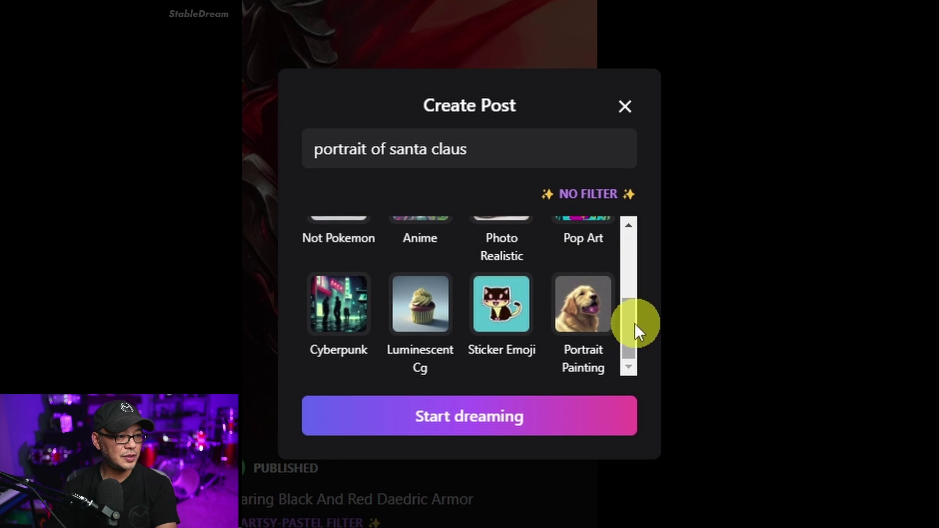
{"action": "left_click", "coordinate": [593, 309]}
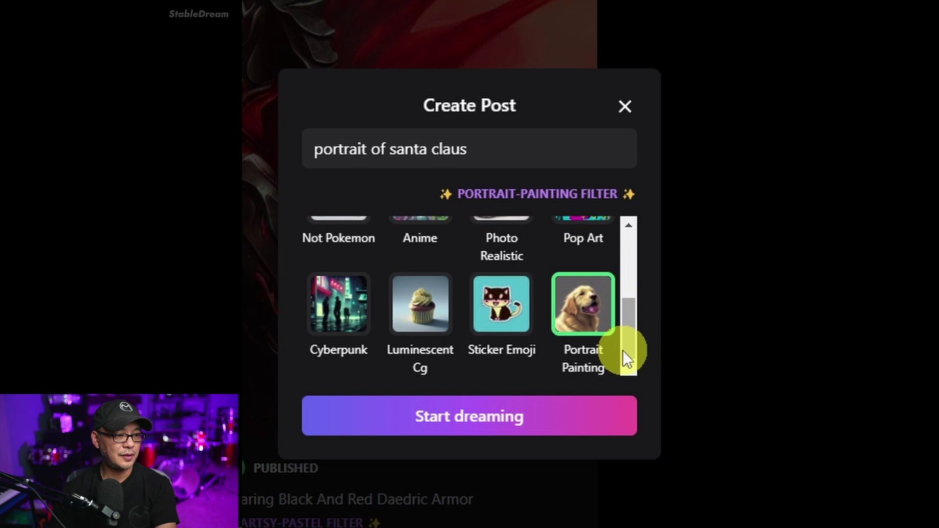
{"action": "left_click", "coordinate": [585, 433]}
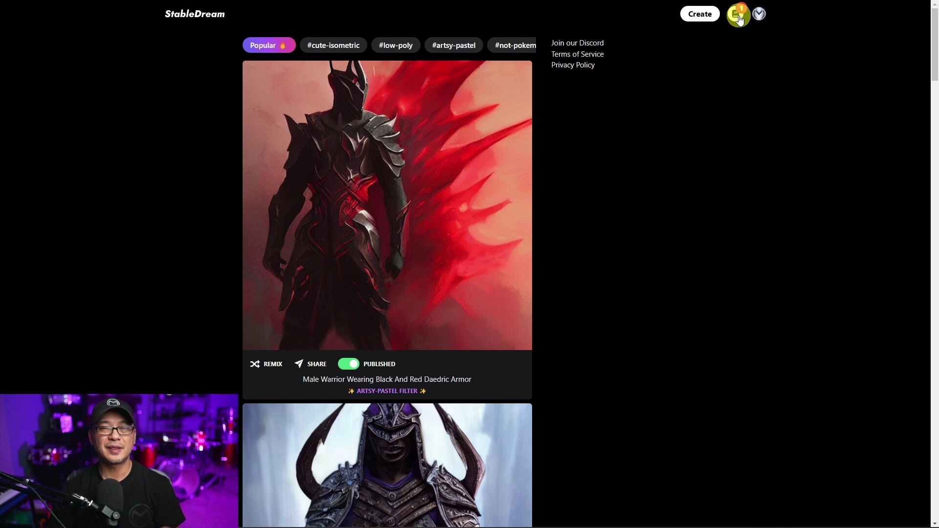
Open My Posts to see the finished Portrait Of Santa Claus painting.
{"action": "left_click", "coordinate": [739, 17]}
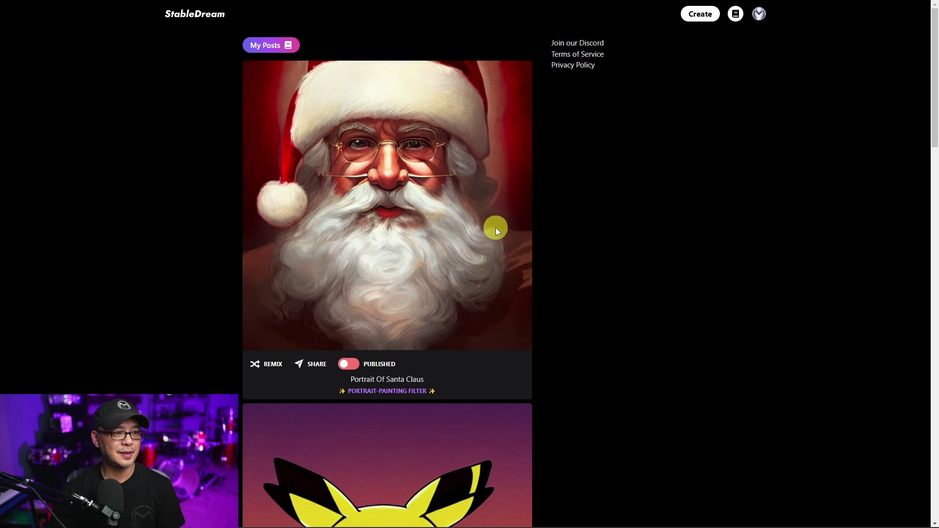
{"action": "scroll", "coordinate": [495, 229], "scroll_direction": "down", "scroll_amount": 5}
{"action": "scroll", "coordinate": [495, 230], "scroll_direction": "down", "scroll_amount": 13}
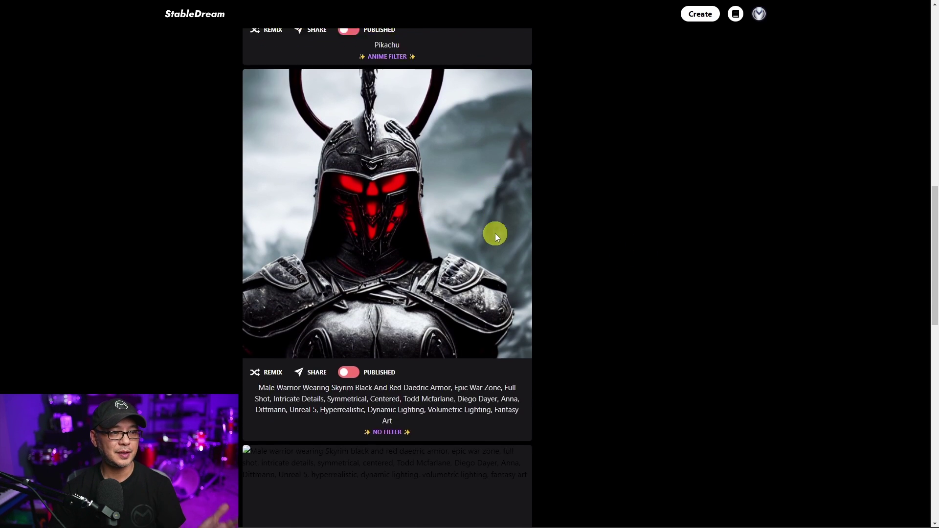
{"action": "scroll", "coordinate": [494, 238], "scroll_direction": "down", "scroll_amount": 4}
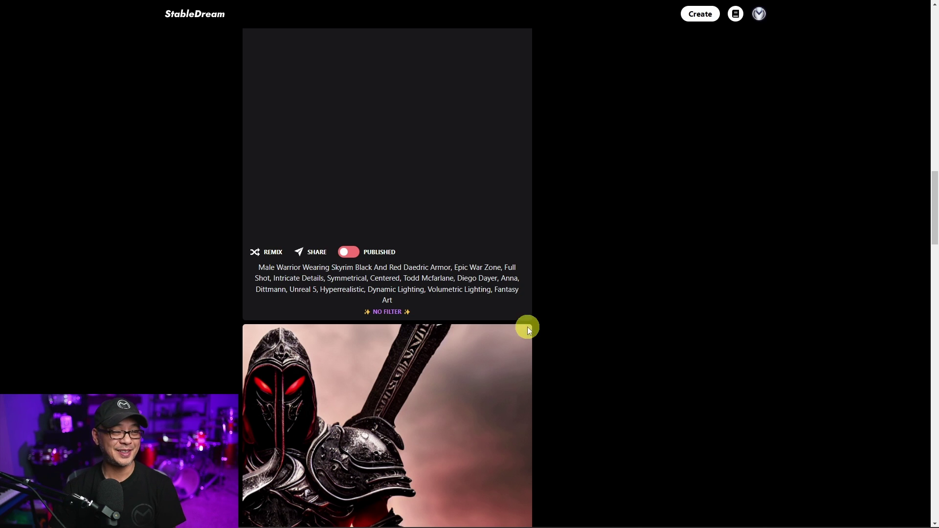
{"action": "scroll", "coordinate": [519, 343], "scroll_direction": "down", "scroll_amount": 2}
{"action": "scroll", "coordinate": [600, 327], "scroll_direction": "up", "scroll_amount": 1}
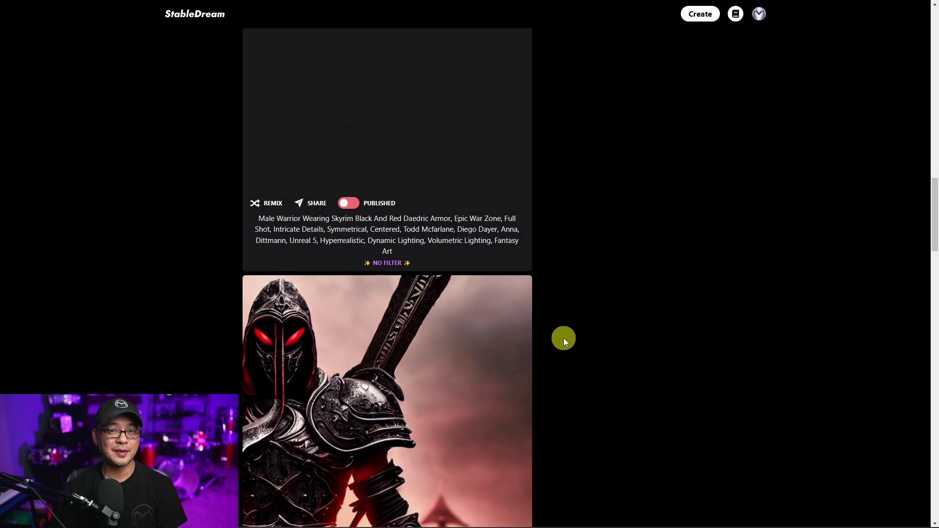
{"action": "scroll", "coordinate": [563, 339], "scroll_direction": "down", "scroll_amount": 5}
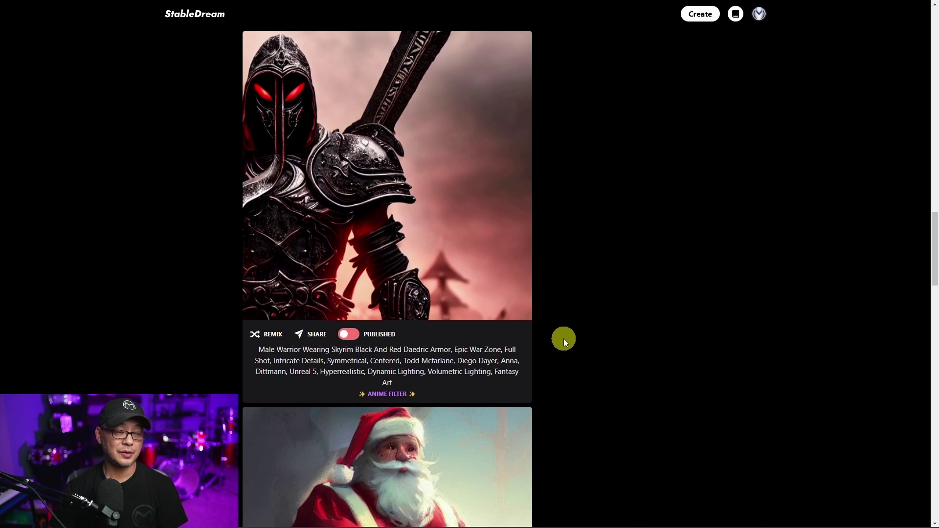
{"action": "scroll", "coordinate": [564, 339], "scroll_direction": "down", "scroll_amount": 3}
{"action": "scroll", "coordinate": [564, 338], "scroll_direction": "down", "scroll_amount": 2}
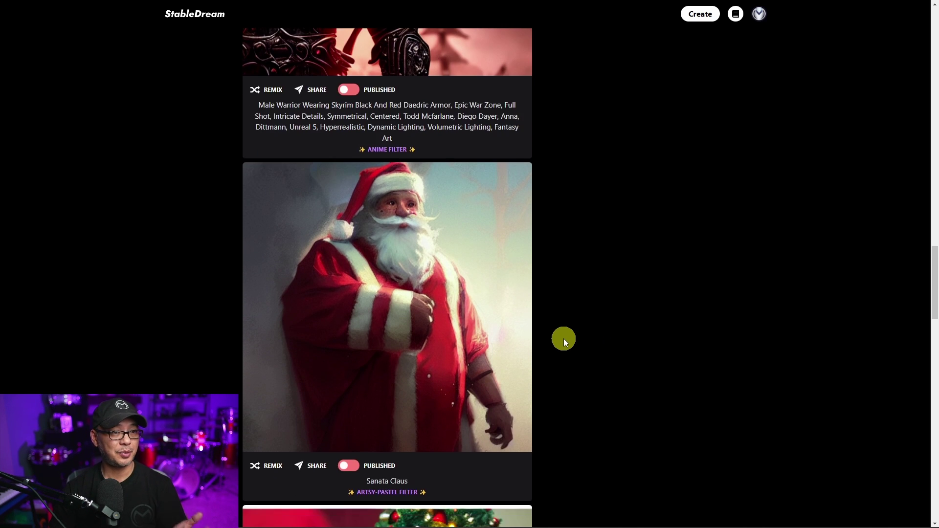
{"action": "scroll", "coordinate": [559, 338], "scroll_direction": "up", "scroll_amount": 12}
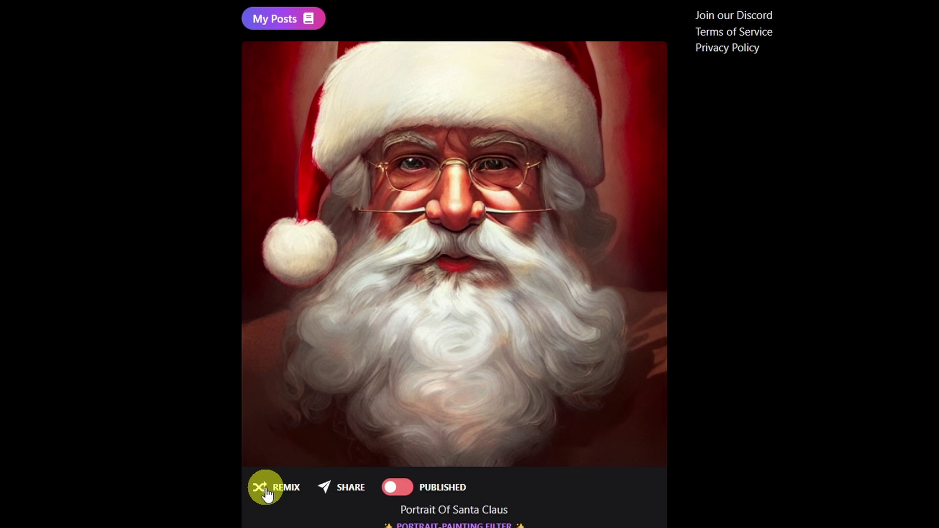
Remix the Santa portrait prompt with the Photo Realistic filter and generate it.
{"action": "left_click", "coordinate": [265, 493]}
{"action": "left_click", "coordinate": [562, 140]}
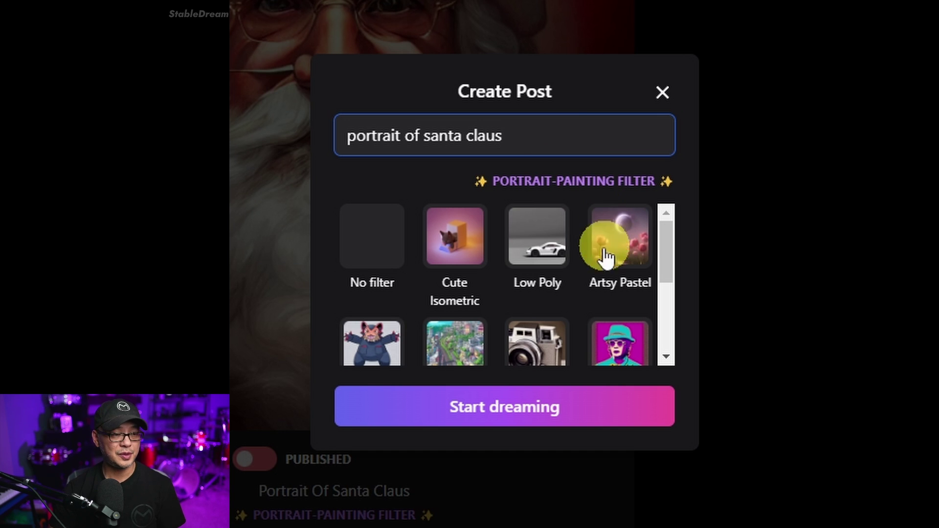
{"action": "scroll", "coordinate": [486, 314], "scroll_direction": "down", "scroll_amount": 2}
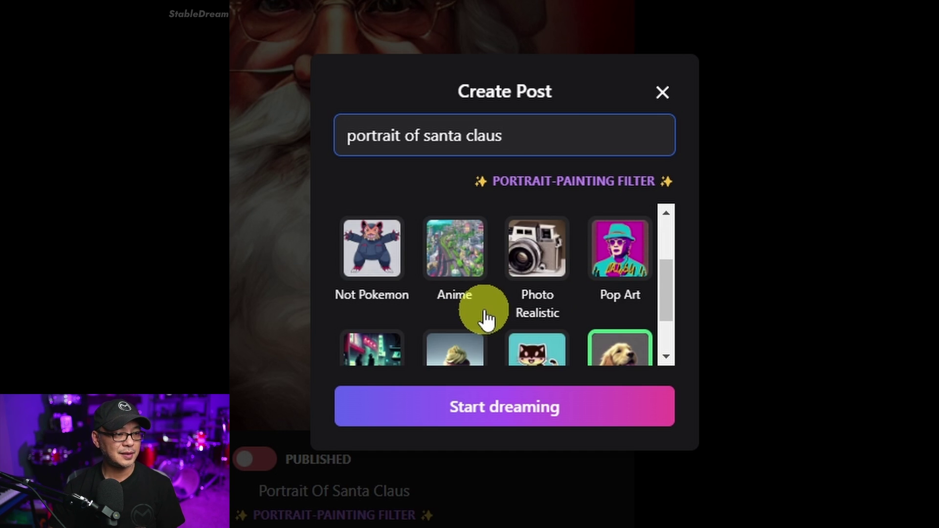
{"action": "left_click", "coordinate": [558, 264]}
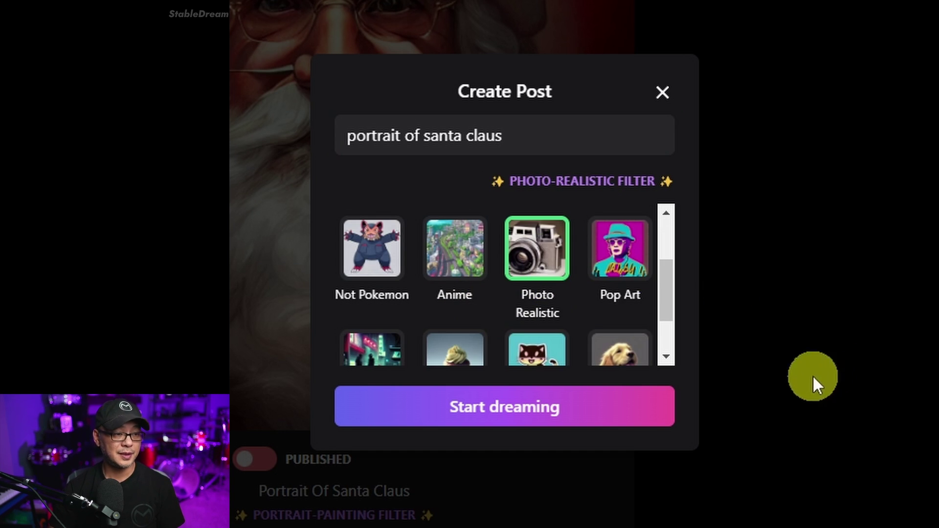
{"action": "left_click", "coordinate": [605, 419]}
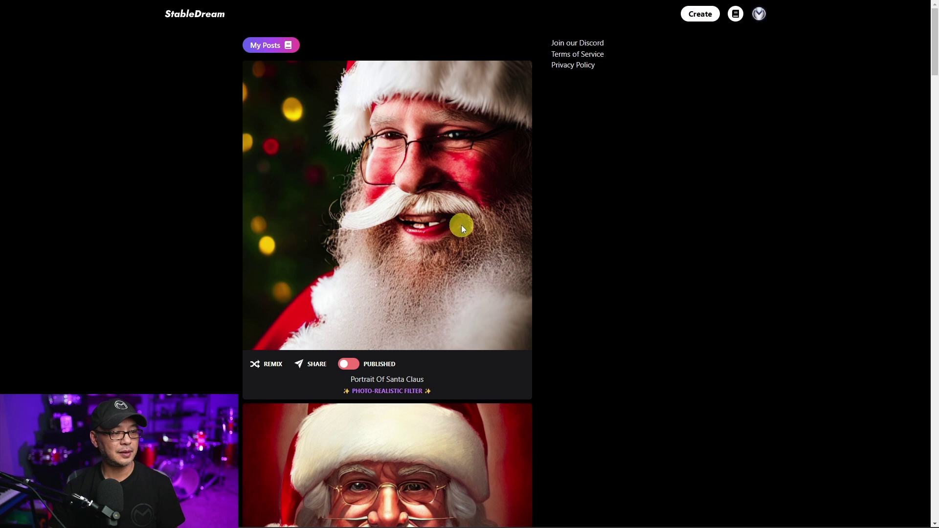
{"action": "scroll", "coordinate": [462, 225], "scroll_direction": "down", "scroll_amount": 5}
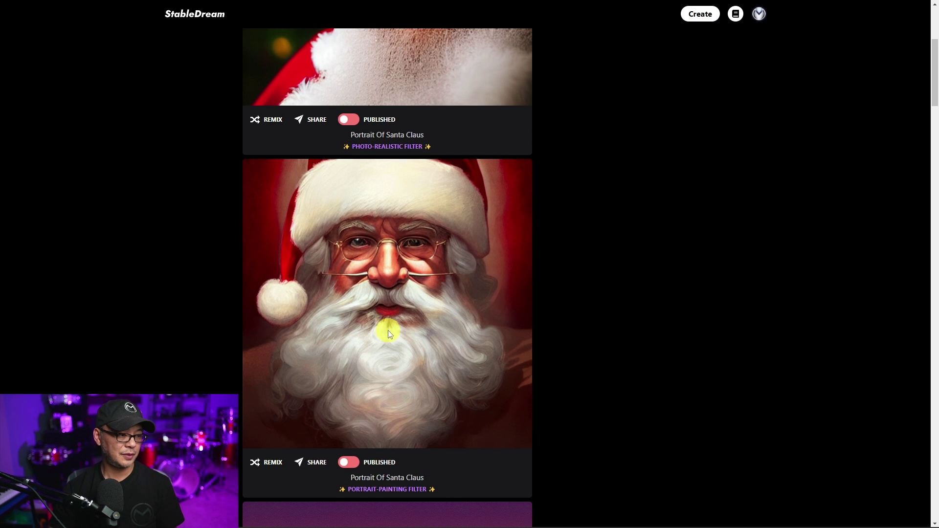
{"action": "scroll", "coordinate": [435, 341], "scroll_direction": "up", "scroll_amount": 4}
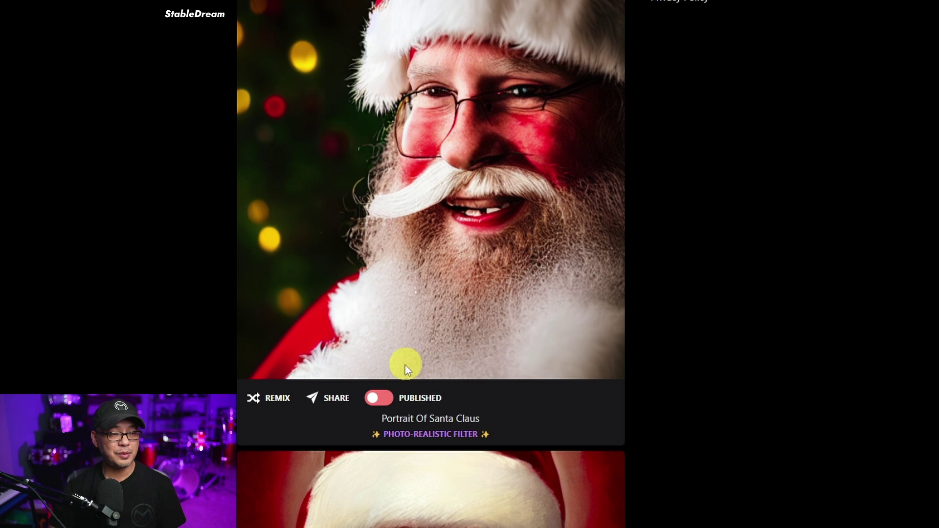
{"action": "left_click", "coordinate": [334, 398]}
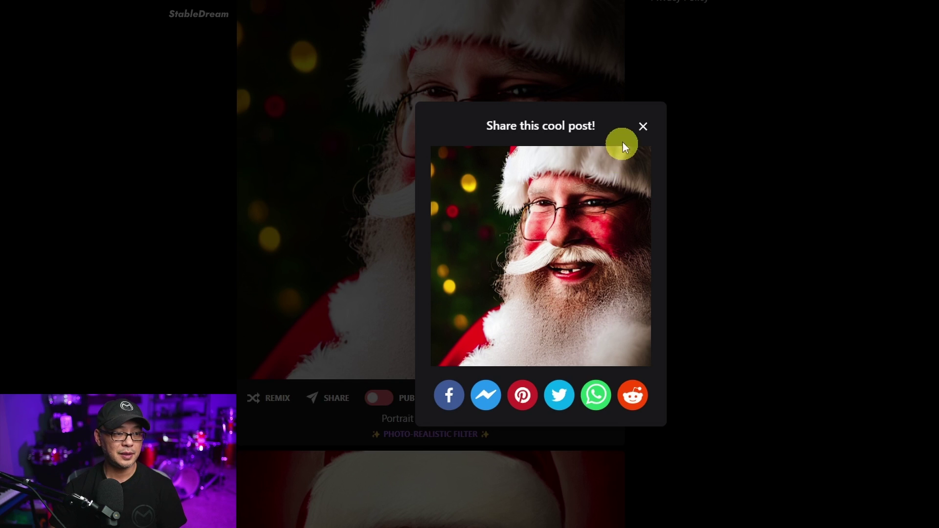
{"action": "left_click", "coordinate": [643, 126]}
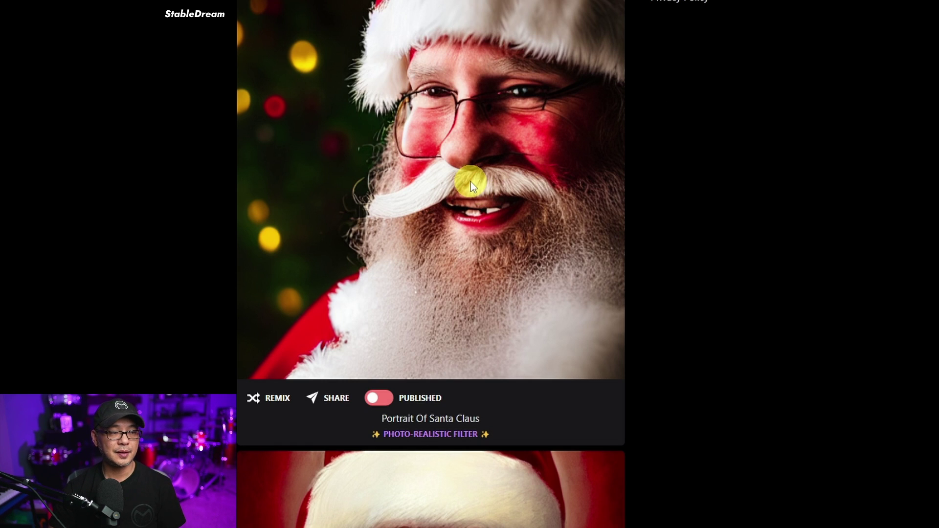
Show the Santa image's save menu, dismiss it, and publish the photo-realistic post.
{"action": "right_click", "coordinate": [470, 185]}
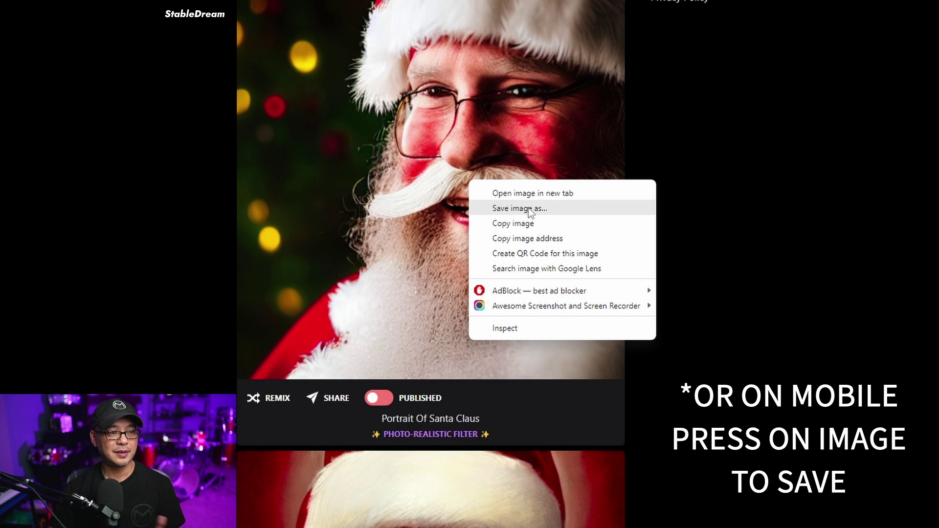
{"action": "left_click", "coordinate": [534, 88]}
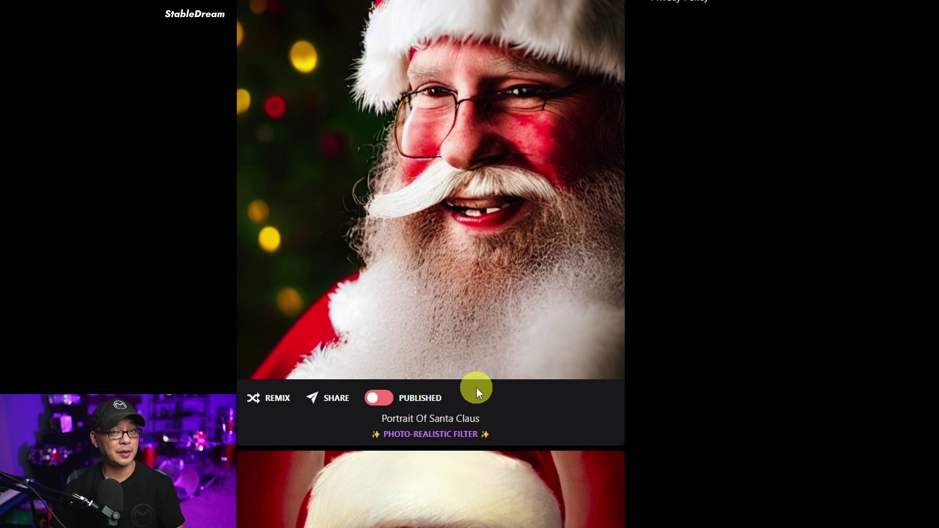
{"action": "left_click", "coordinate": [379, 398]}
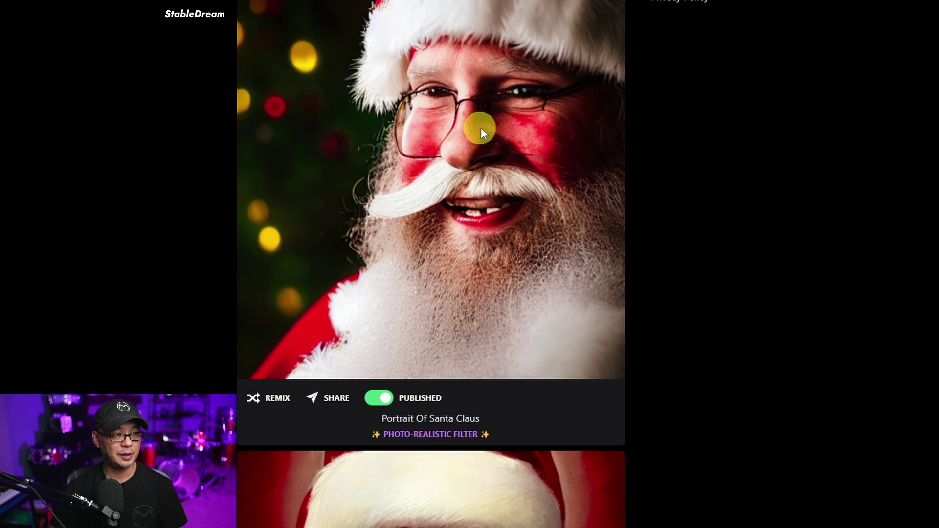
{"action": "scroll", "coordinate": [494, 249], "scroll_direction": "down", "scroll_amount": 5}
{"action": "scroll", "coordinate": [530, 262], "scroll_direction": "up", "scroll_amount": 5}
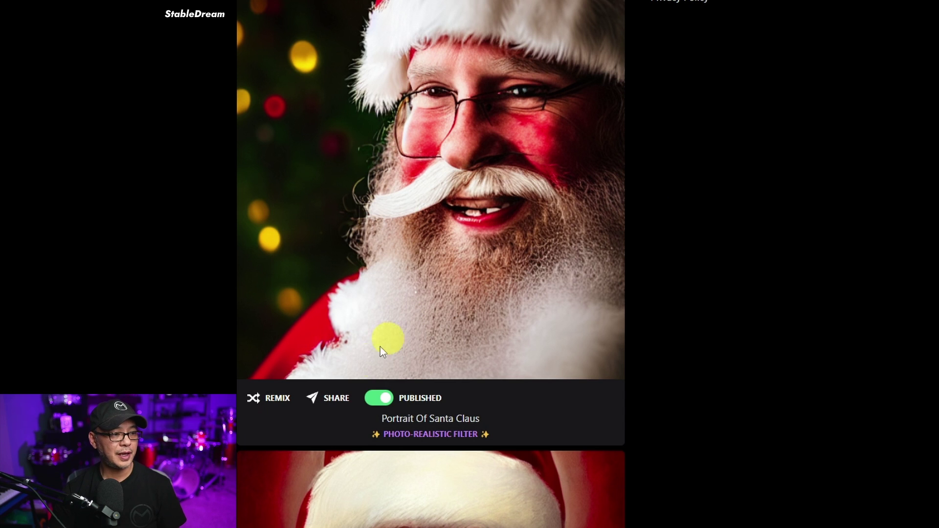
Unpublish the Santa post and generate 'pikachu' with the Sticker Emoji filter.
{"action": "left_click", "coordinate": [375, 400]}
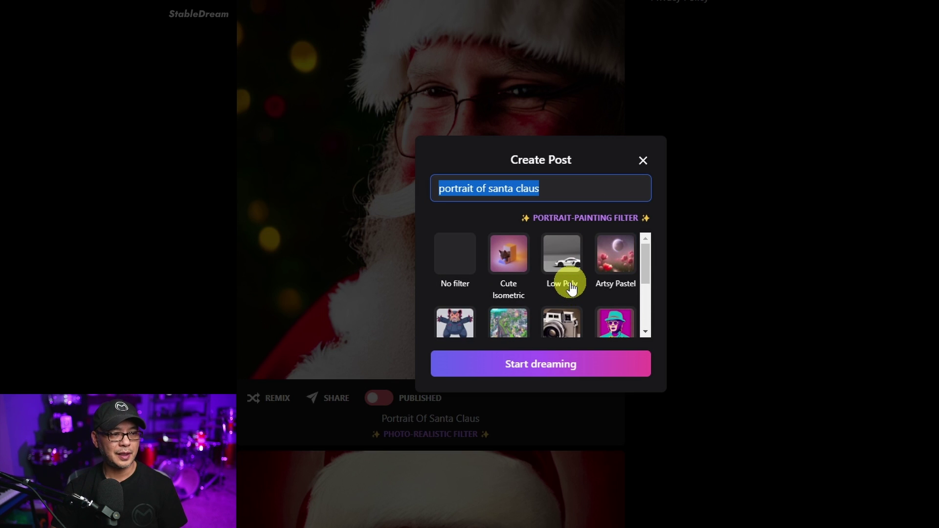
{"action": "scroll", "coordinate": [567, 289], "scroll_direction": "down", "scroll_amount": 5}
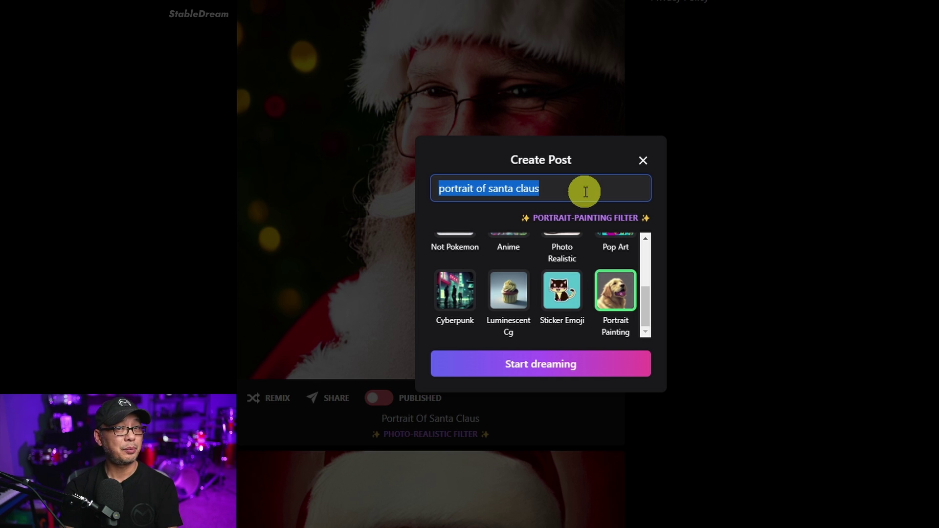
{"action": "type", "text": "pikachu"}
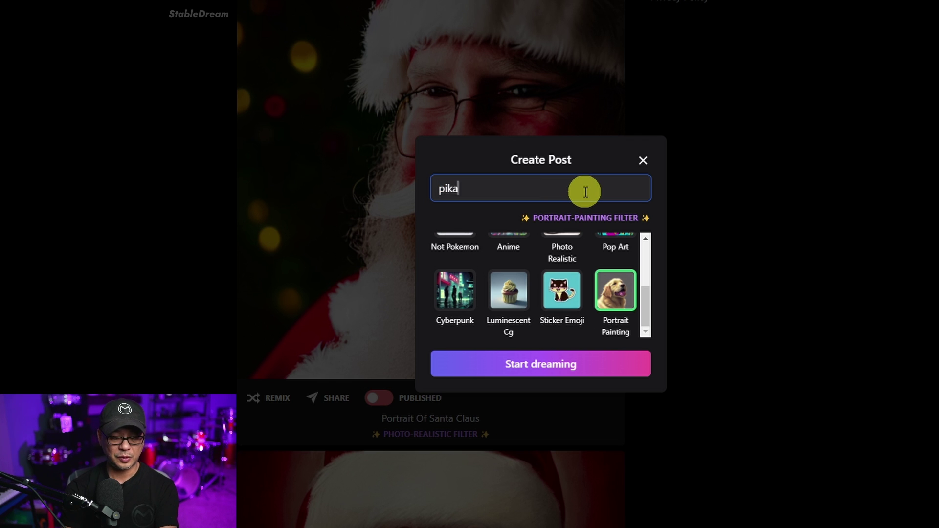
{"action": "left_click", "coordinate": [561, 296]}
{"action": "left_click", "coordinate": [582, 364]}
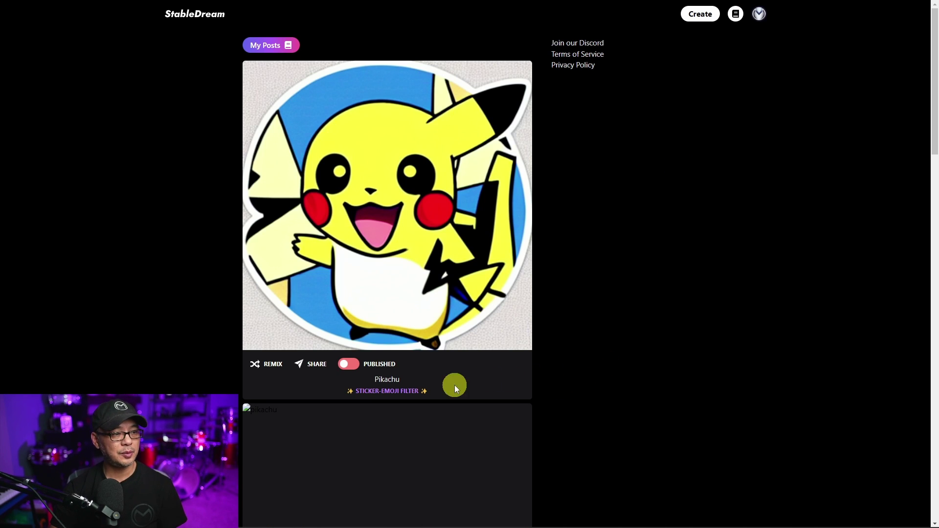
Select the Pikachu post title and scroll down through the older posts.
{"action": "double_click", "coordinate": [392, 379]}
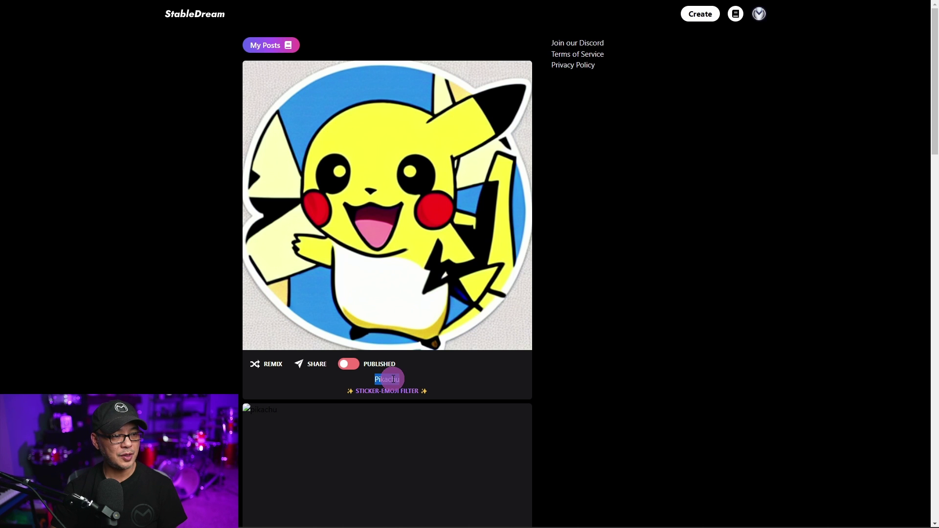
{"action": "scroll", "coordinate": [641, 351], "scroll_direction": "down", "scroll_amount": 15}
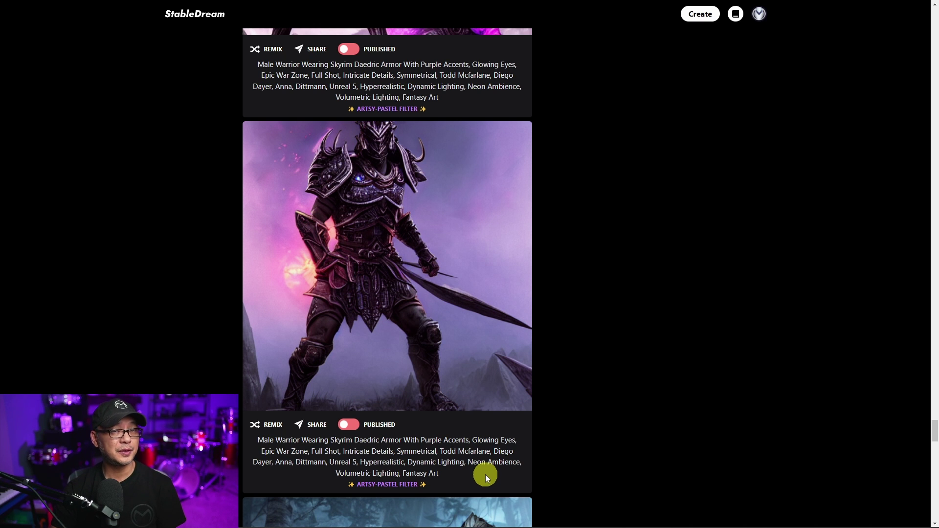
{"action": "scroll", "coordinate": [496, 293], "scroll_direction": "down", "scroll_amount": 1}
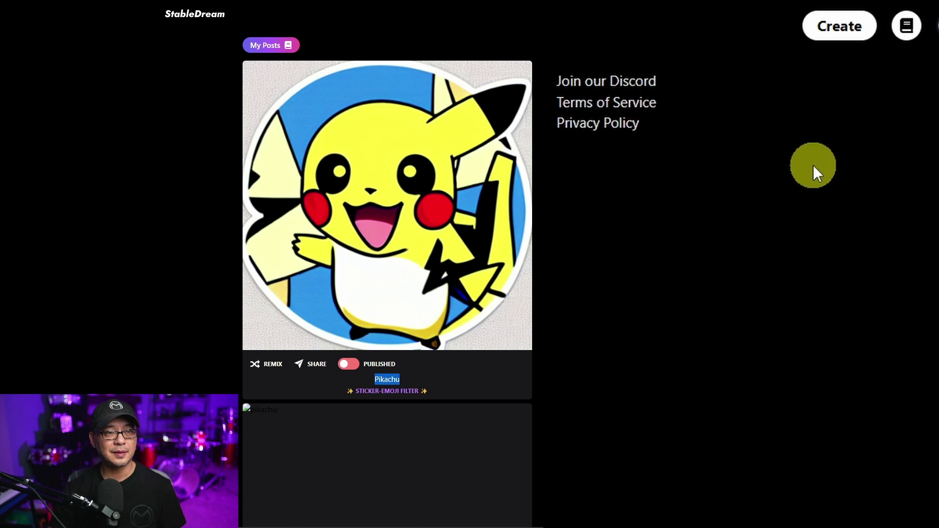
Open the account menu from the avatar and close it again.
{"action": "left_click", "coordinate": [899, 29]}
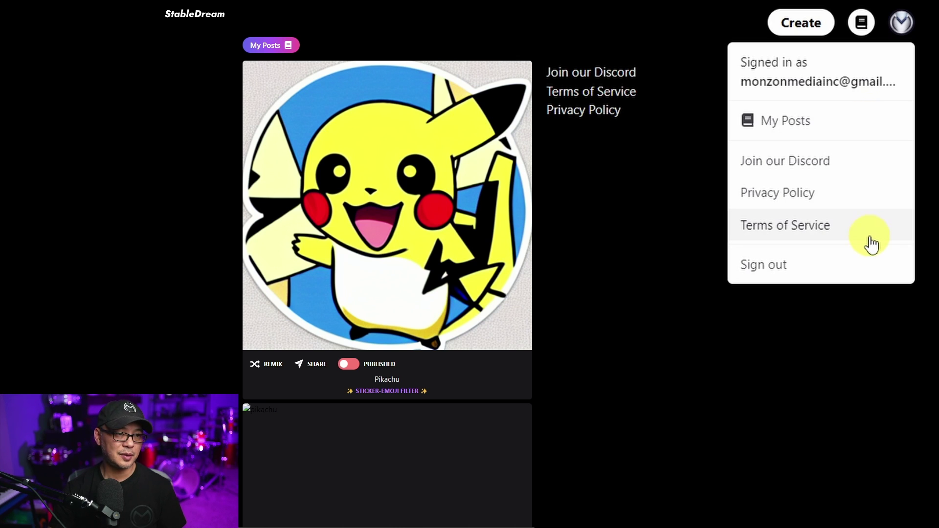
{"action": "left_click", "coordinate": [639, 237]}
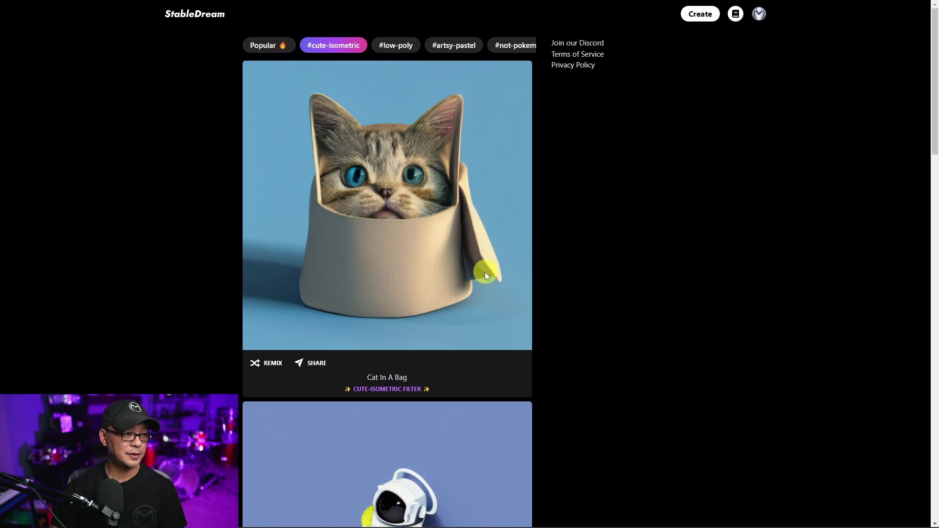
Filter the community feed to #not-pokemon and browse its images.
{"action": "scroll", "coordinate": [486, 276], "scroll_direction": "down", "scroll_amount": 6}
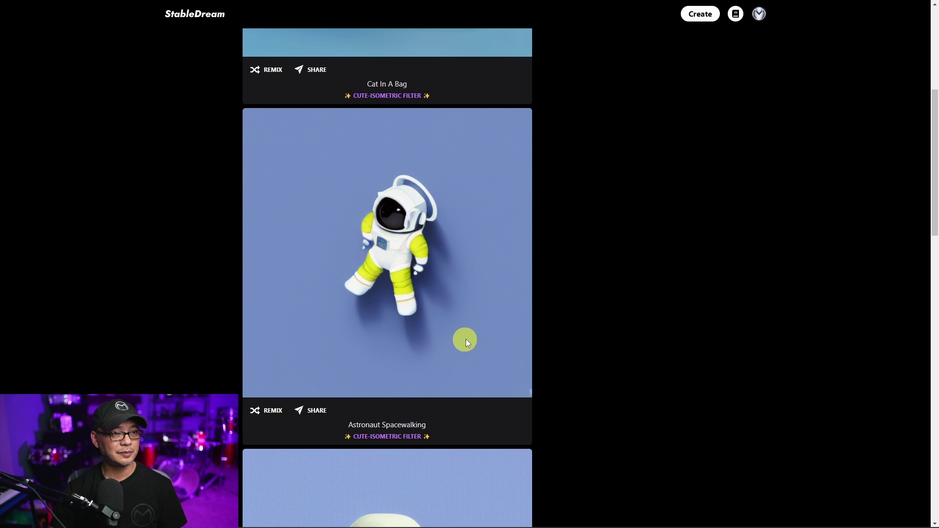
{"action": "scroll", "coordinate": [466, 339], "scroll_direction": "up", "scroll_amount": 6}
{"action": "left_click", "coordinate": [516, 45]}
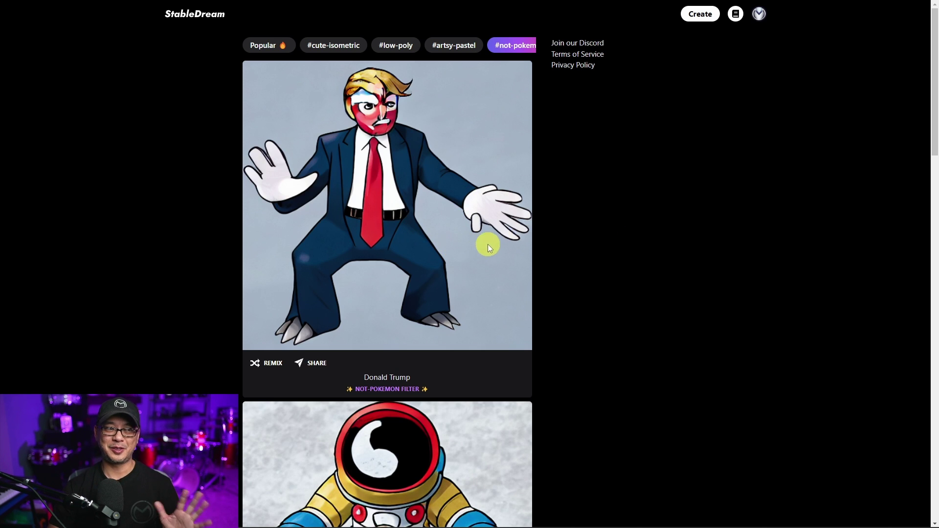
{"action": "scroll", "coordinate": [560, 244], "scroll_direction": "down", "scroll_amount": 12}
{"action": "scroll", "coordinate": [452, 255], "scroll_direction": "down", "scroll_amount": 16}
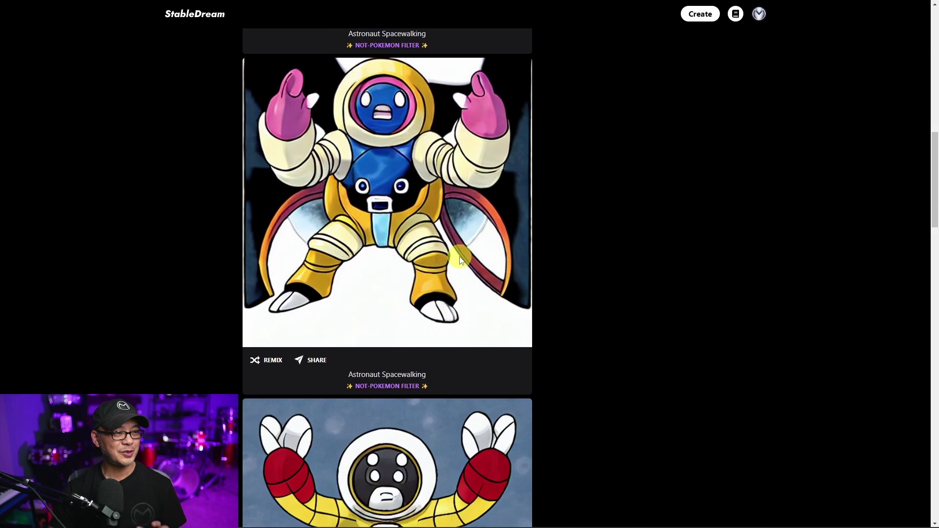
{"action": "scroll", "coordinate": [459, 256], "scroll_direction": "down", "scroll_amount": 12}
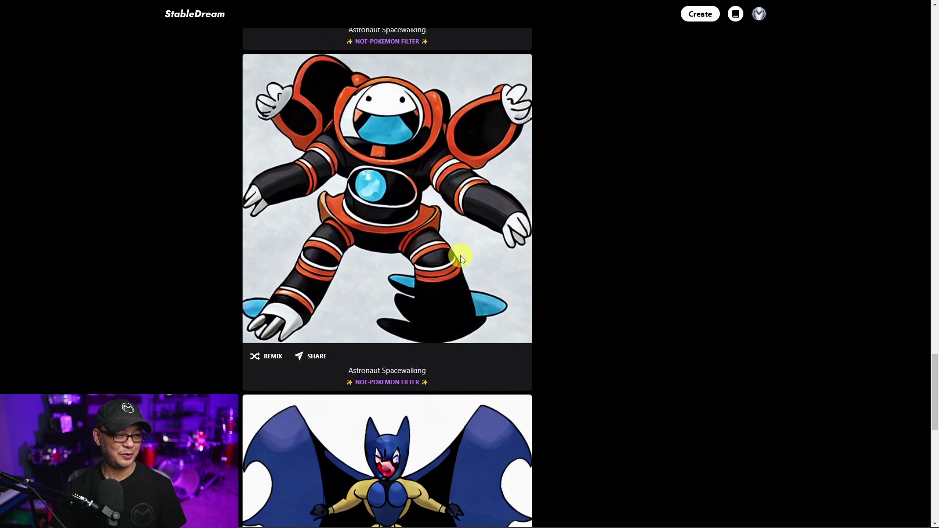
Return to the top of the feed and switch to the #low-poly filter.
{"action": "scroll", "coordinate": [460, 255], "scroll_direction": "down", "scroll_amount": 1}
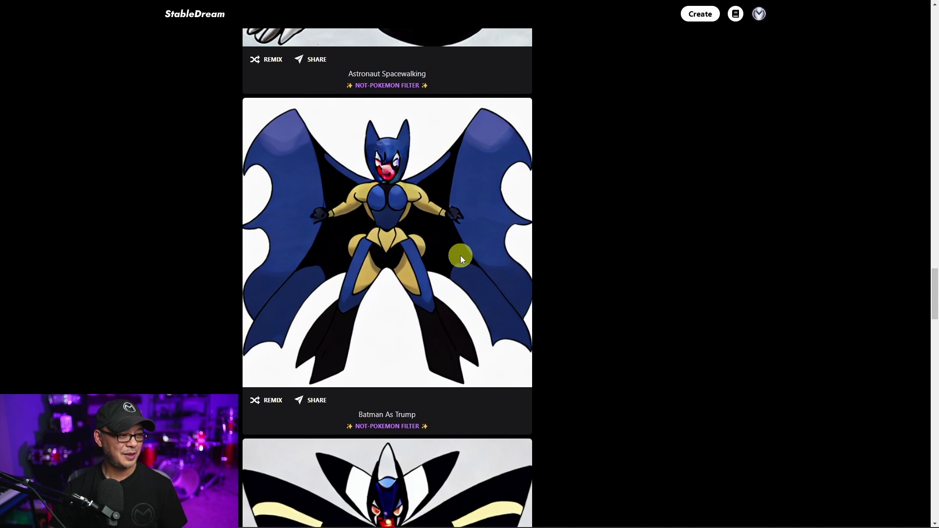
{"action": "scroll", "coordinate": [494, 260], "scroll_direction": "down", "scroll_amount": 20}
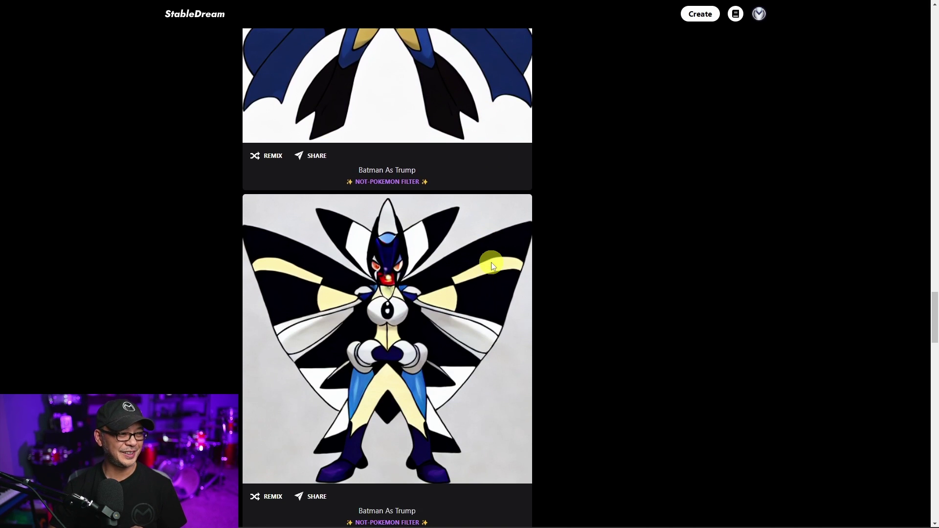
{"action": "scroll", "coordinate": [492, 260], "scroll_direction": "down", "scroll_amount": 12}
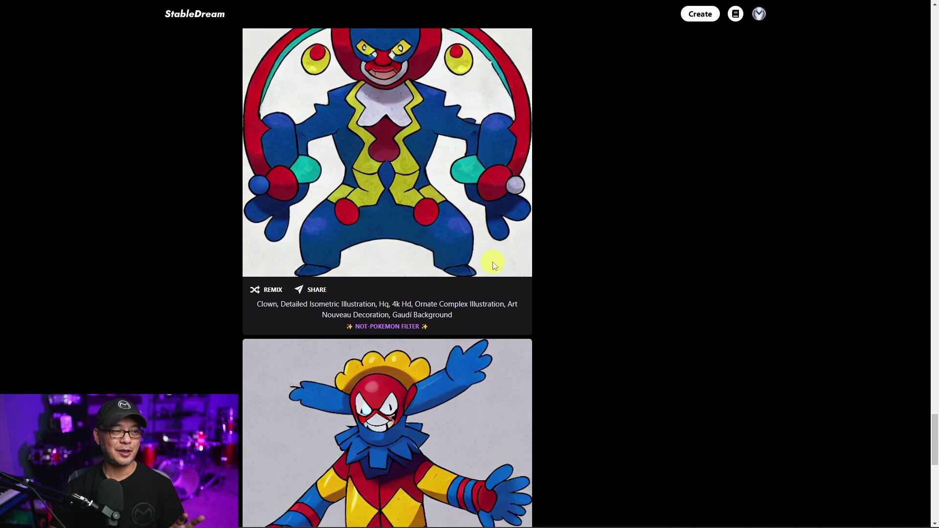
{"action": "key", "text": "Home"}
{"action": "left_click", "coordinate": [395, 45]}
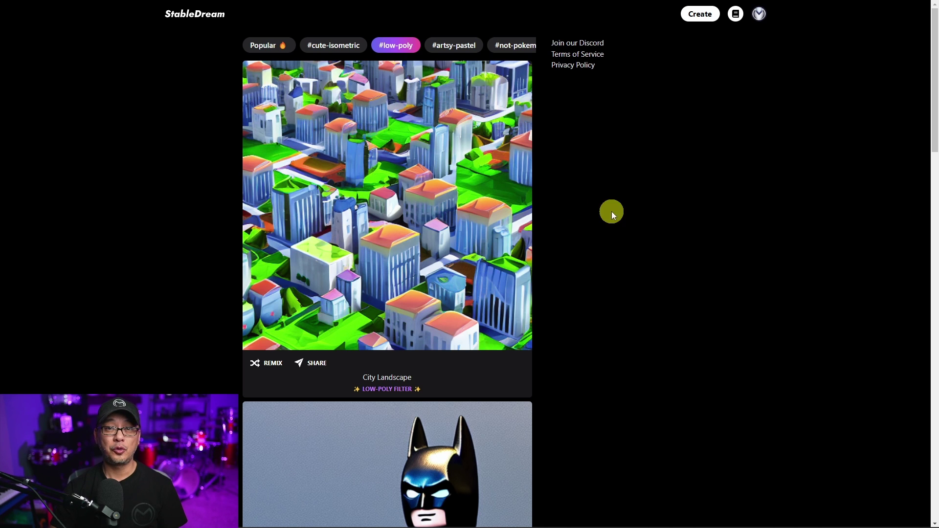
{"action": "scroll", "coordinate": [455, 230], "scroll_direction": "down", "scroll_amount": 6}
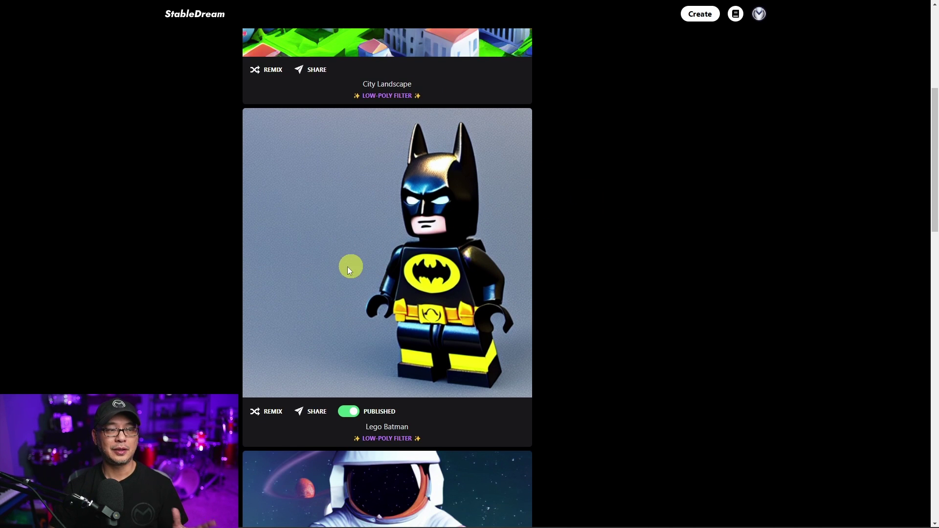
{"action": "scroll", "coordinate": [333, 268], "scroll_direction": "down", "scroll_amount": 1}
{"action": "scroll", "coordinate": [333, 268], "scroll_direction": "down", "scroll_amount": 1}
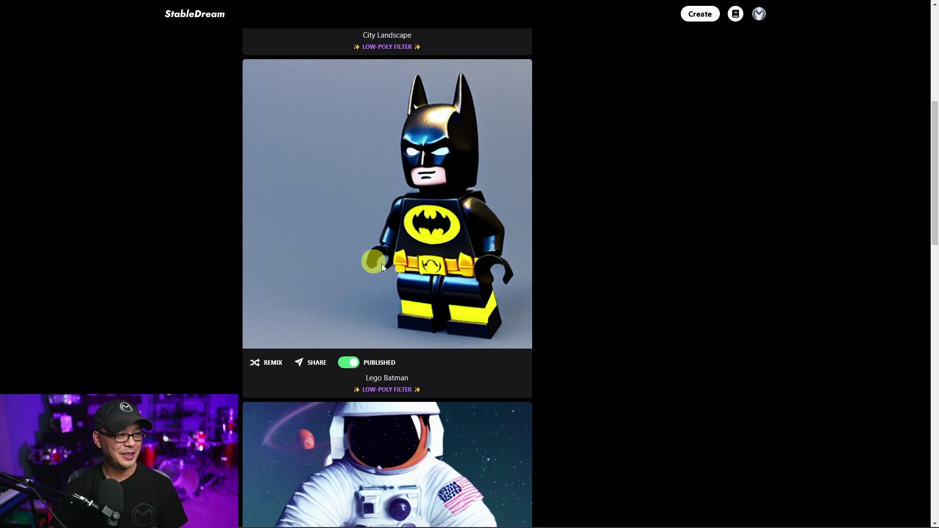
{"action": "scroll", "coordinate": [335, 284], "scroll_direction": "down", "scroll_amount": 10}
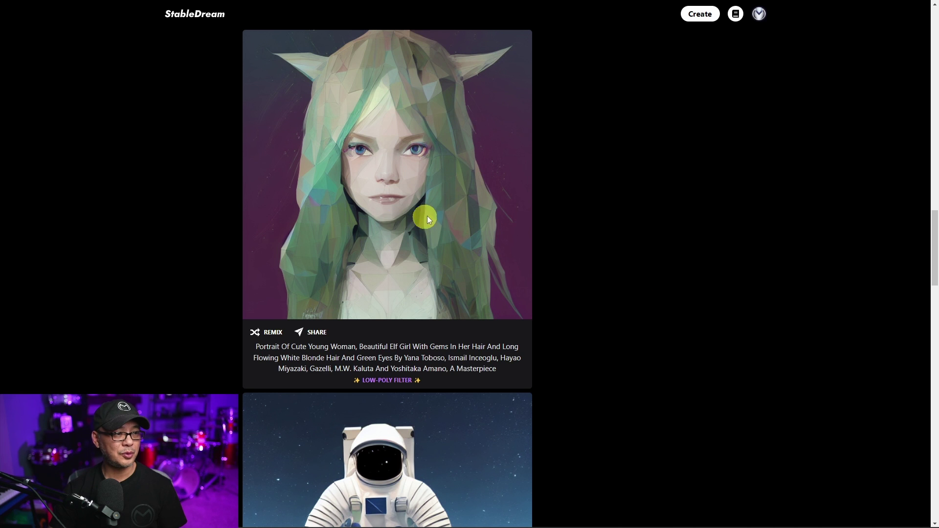
{"action": "scroll", "coordinate": [618, 256], "scroll_direction": "down", "scroll_amount": 15}
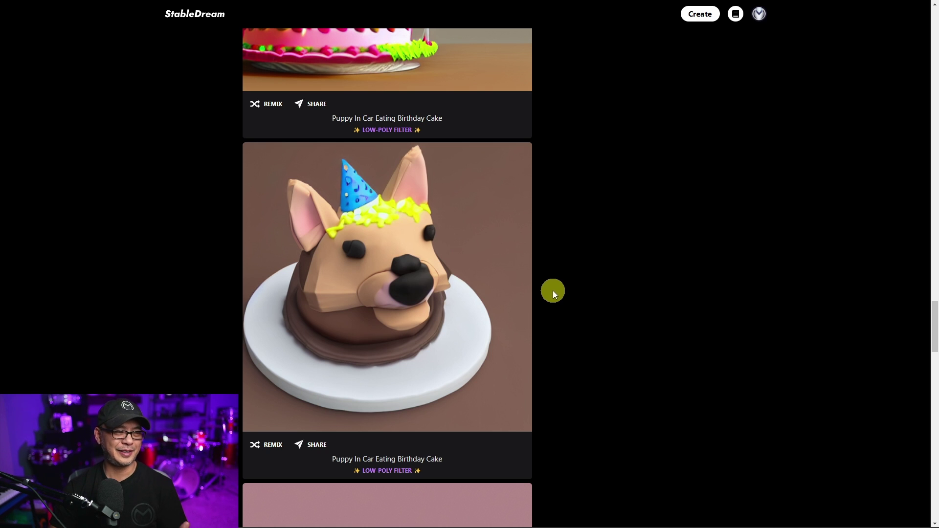
{"action": "scroll", "coordinate": [553, 290], "scroll_direction": "down", "scroll_amount": 8}
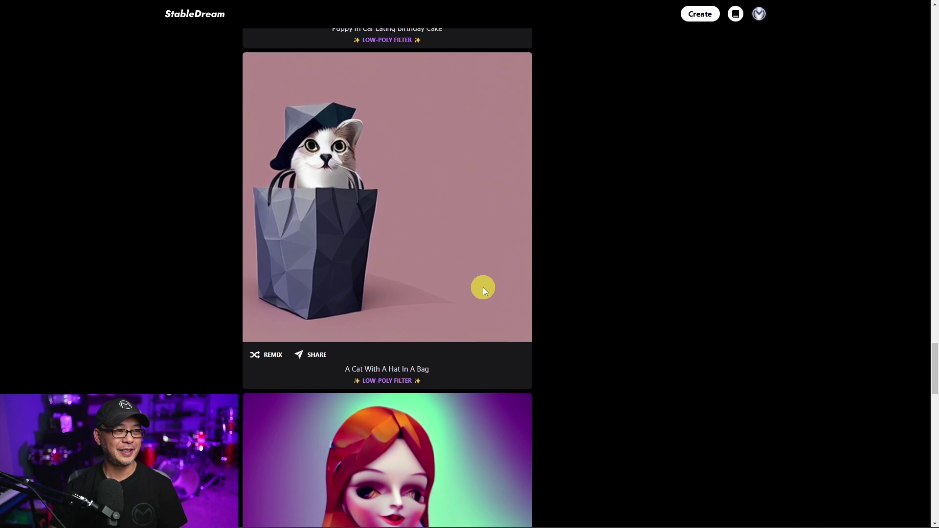
{"action": "scroll", "coordinate": [477, 278], "scroll_direction": "down", "scroll_amount": 9}
{"action": "scroll", "coordinate": [512, 292], "scroll_direction": "down", "scroll_amount": 4}
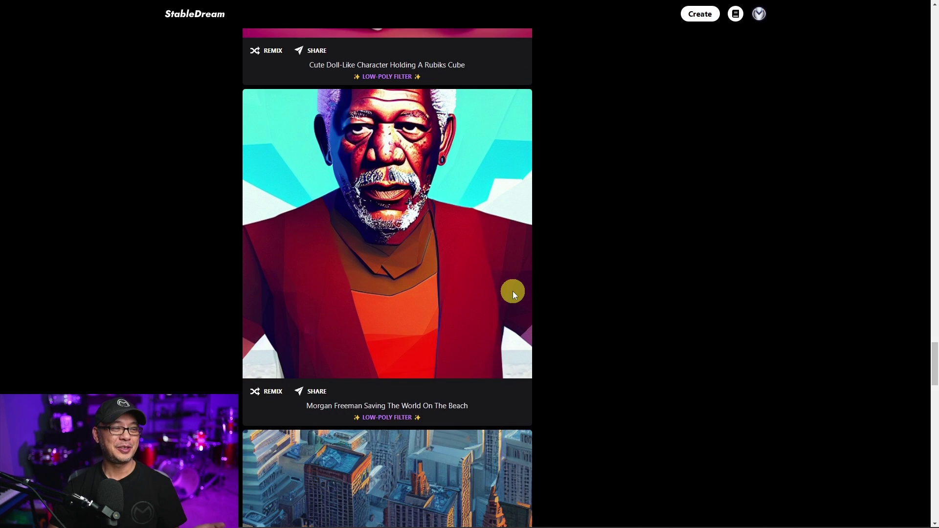
{"action": "scroll", "coordinate": [615, 290], "scroll_direction": "down", "scroll_amount": 3}
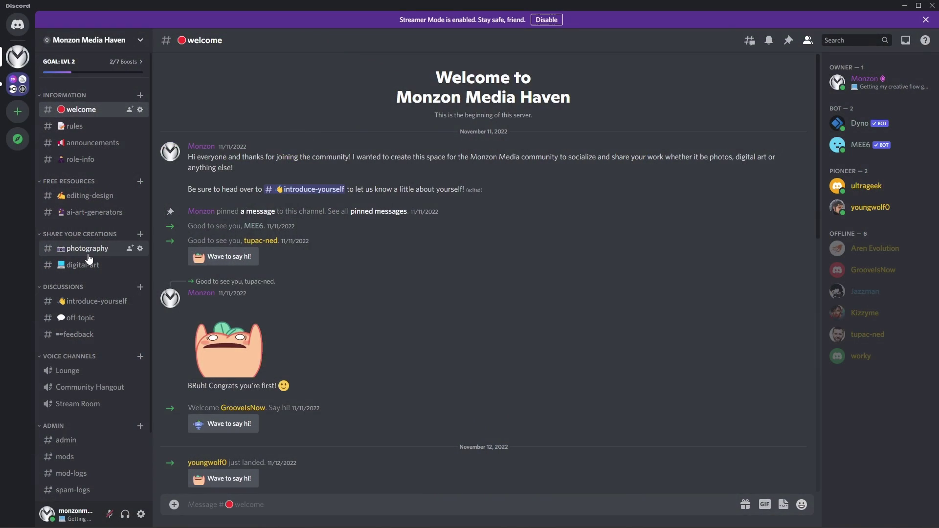
Open #photography and view the heron and spider photos enlarged.
{"action": "left_click", "coordinate": [88, 257]}
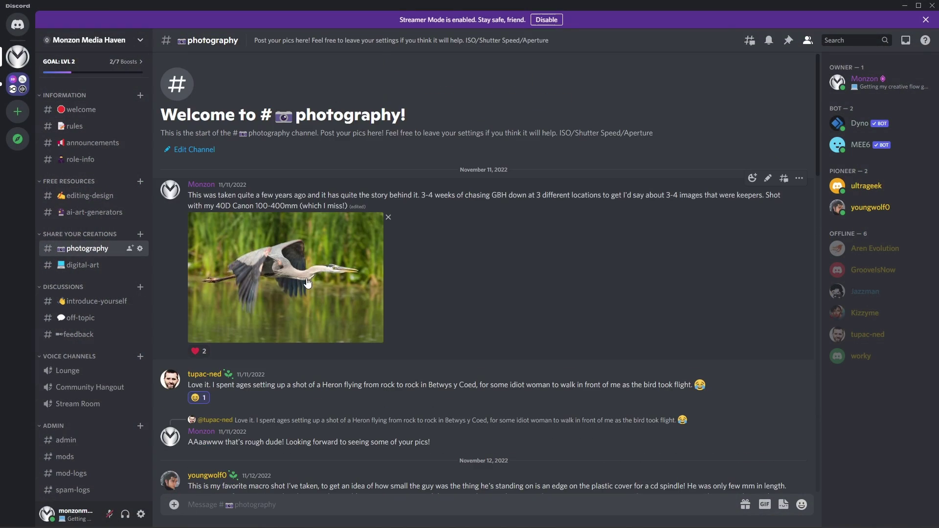
{"action": "left_click", "coordinate": [307, 279]}
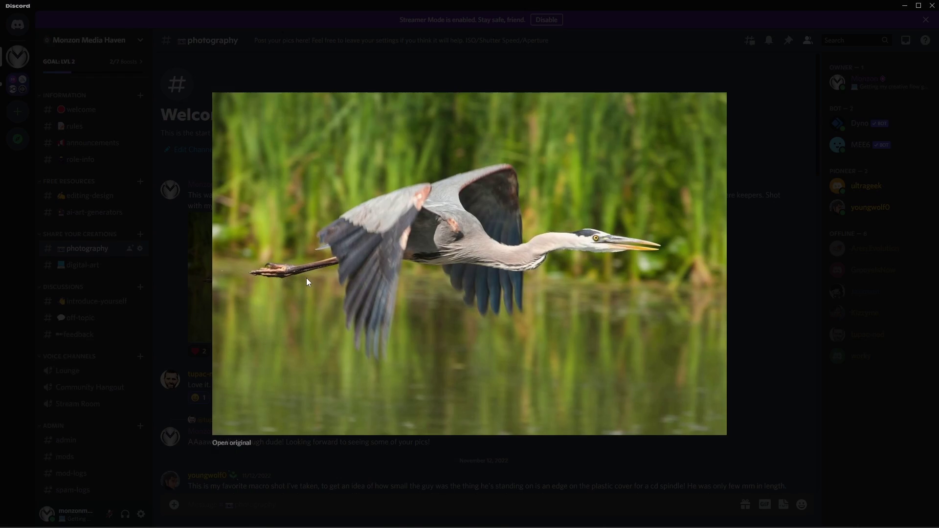
{"action": "left_click", "coordinate": [792, 270]}
{"action": "scroll", "coordinate": [753, 273], "scroll_direction": "down", "scroll_amount": 8}
{"action": "scroll", "coordinate": [746, 274], "scroll_direction": "down", "scroll_amount": 1}
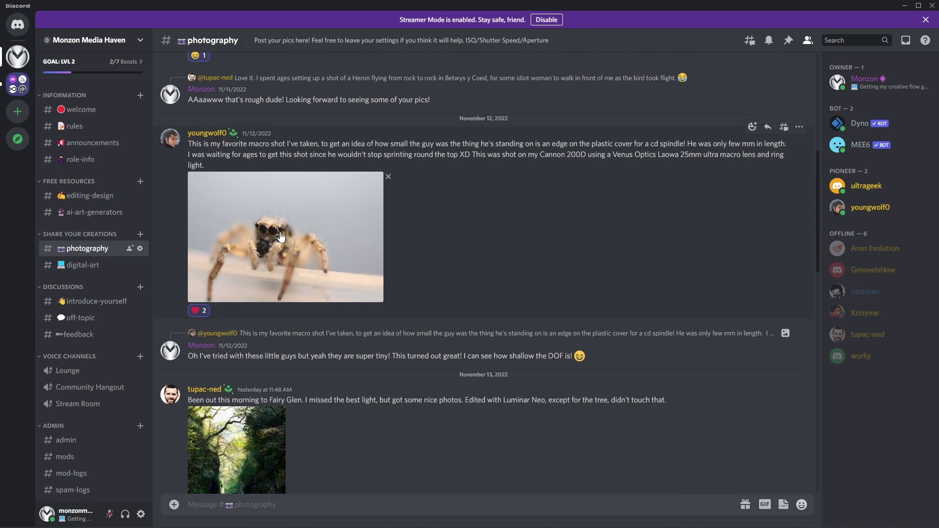
{"action": "left_click", "coordinate": [837, 270]}
View the Fairy Glen photo enlarged, then open the #digital-art channel.
{"action": "scroll", "coordinate": [777, 271], "scroll_direction": "down", "scroll_amount": 7}
{"action": "scroll", "coordinate": [773, 272], "scroll_direction": "down", "scroll_amount": 2}
{"action": "scroll", "coordinate": [773, 272], "scroll_direction": "up", "scroll_amount": 4}
{"action": "left_click", "coordinate": [283, 436]}
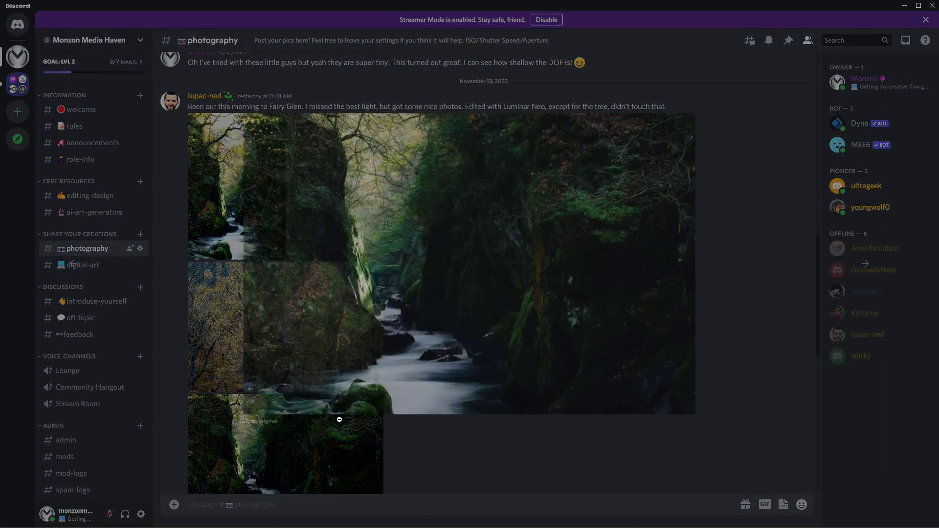
{"action": "left_click", "coordinate": [843, 291]}
{"action": "left_click", "coordinate": [82, 265]}
{"action": "scroll", "coordinate": [470, 244], "scroll_direction": "down", "scroll_amount": 5}
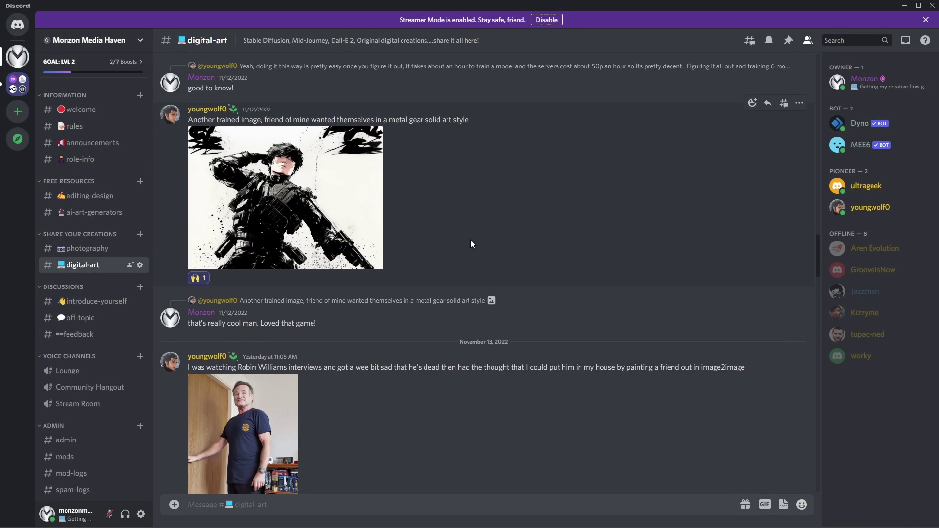
{"action": "left_click", "coordinate": [272, 196]}
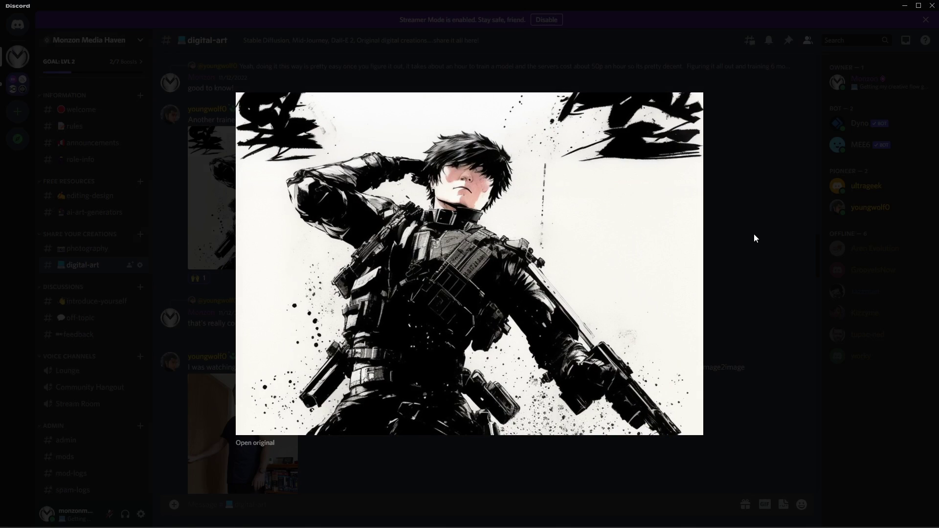
{"action": "left_click", "coordinate": [753, 239]}
{"action": "scroll", "coordinate": [679, 235], "scroll_direction": "down", "scroll_amount": 4}
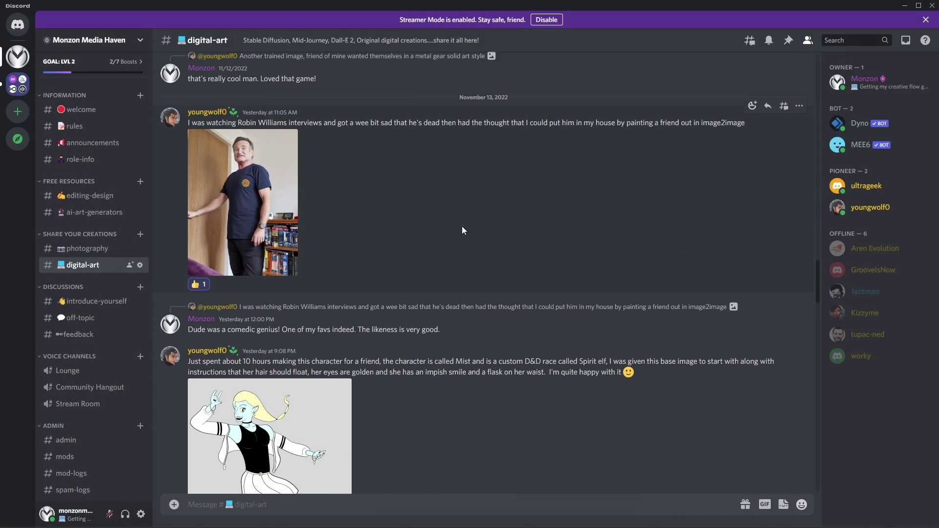
{"action": "left_click", "coordinate": [267, 222]}
{"action": "left_click", "coordinate": [728, 237]}
{"action": "scroll", "coordinate": [697, 239], "scroll_direction": "down", "scroll_amount": 10}
{"action": "left_click", "coordinate": [248, 210]}
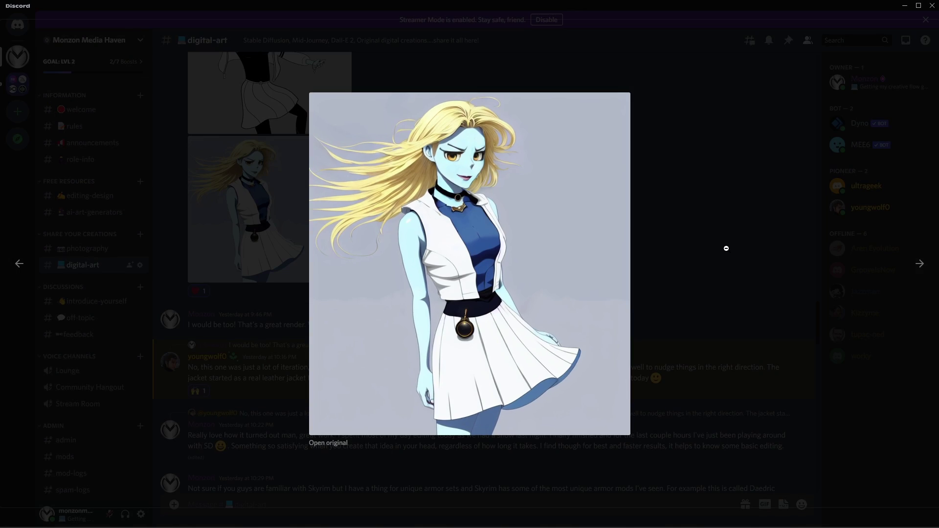
{"action": "left_click", "coordinate": [726, 249]}
{"action": "scroll", "coordinate": [721, 254], "scroll_direction": "down", "scroll_amount": 8}
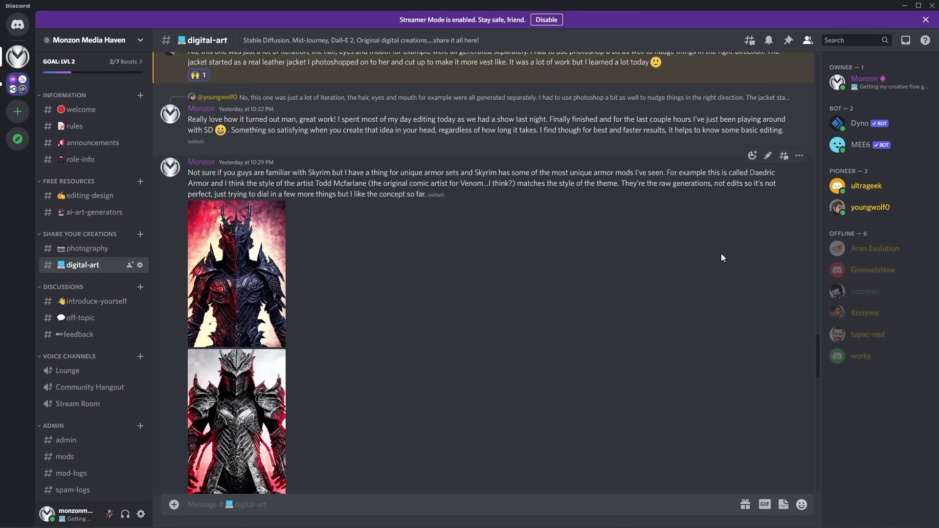
{"action": "scroll", "coordinate": [339, 308], "scroll_direction": "down", "scroll_amount": 3}
{"action": "left_click", "coordinate": [220, 117]}
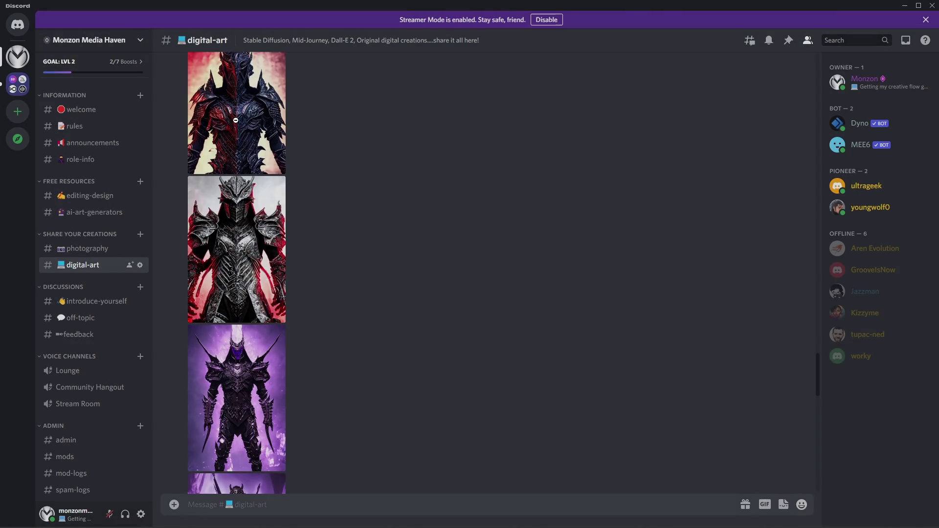
{"action": "left_click", "coordinate": [767, 280]}
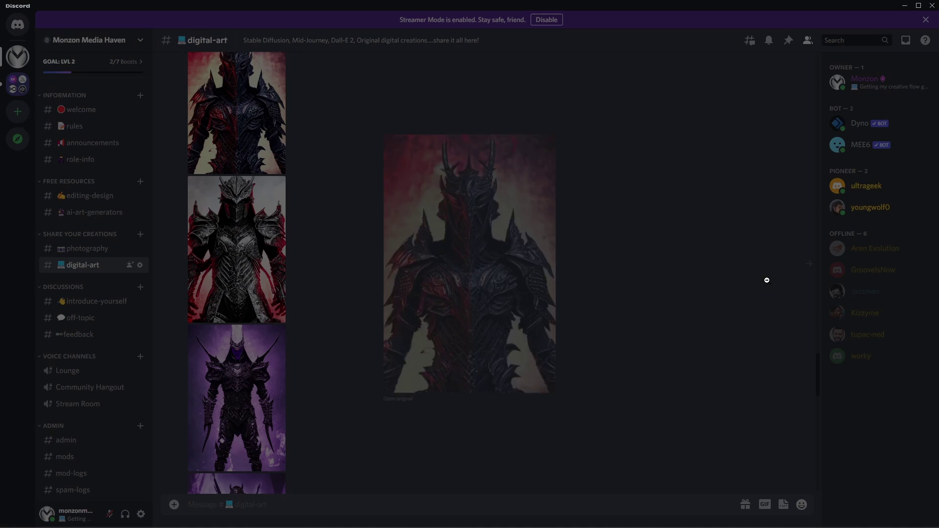